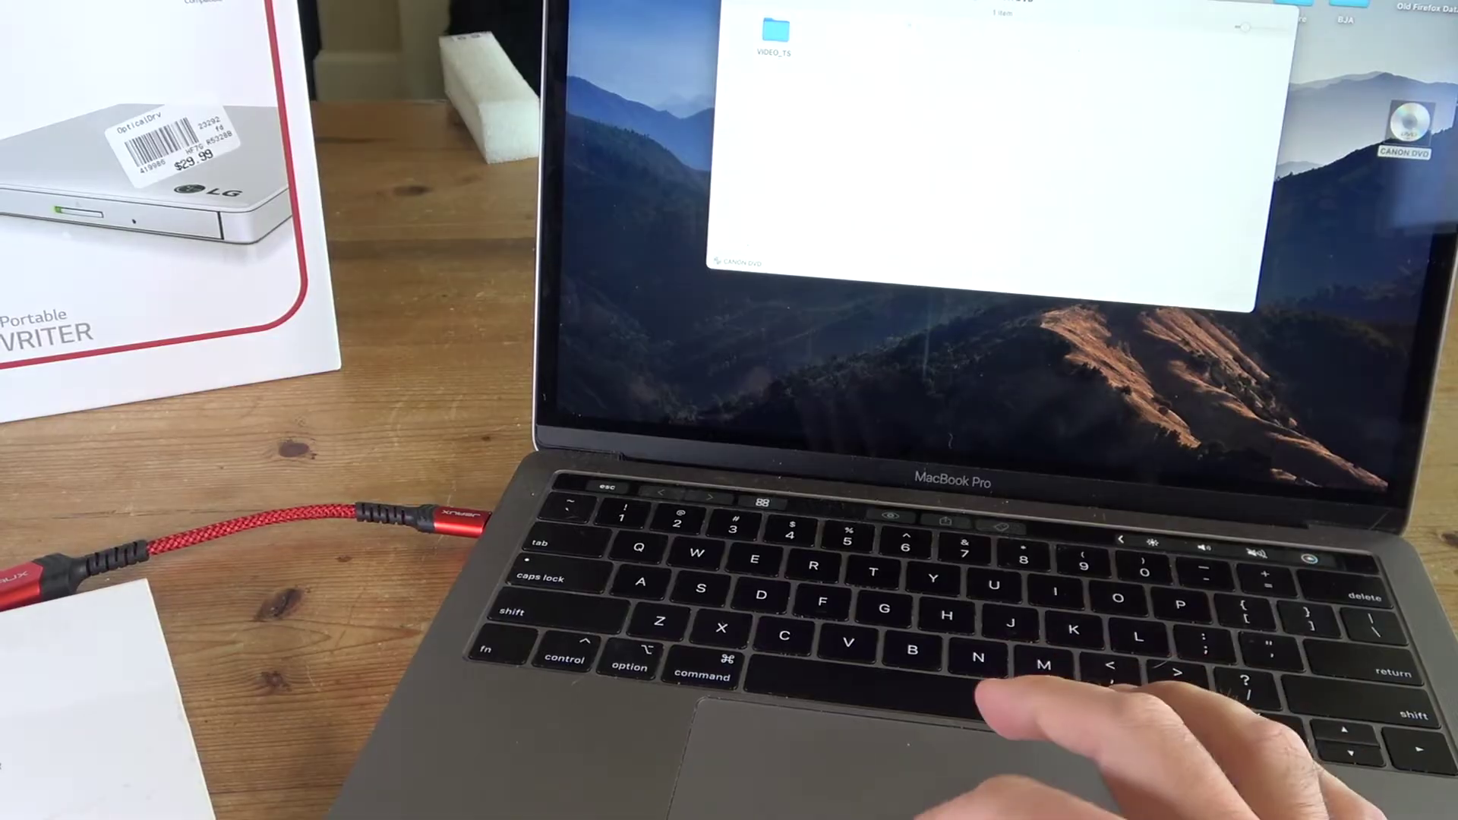
Open the CANON DVD's VIDEO_TS folder in Finder, listing its VOB, IFO and BUP files
left_click_drag(885, 2, 887, 73)
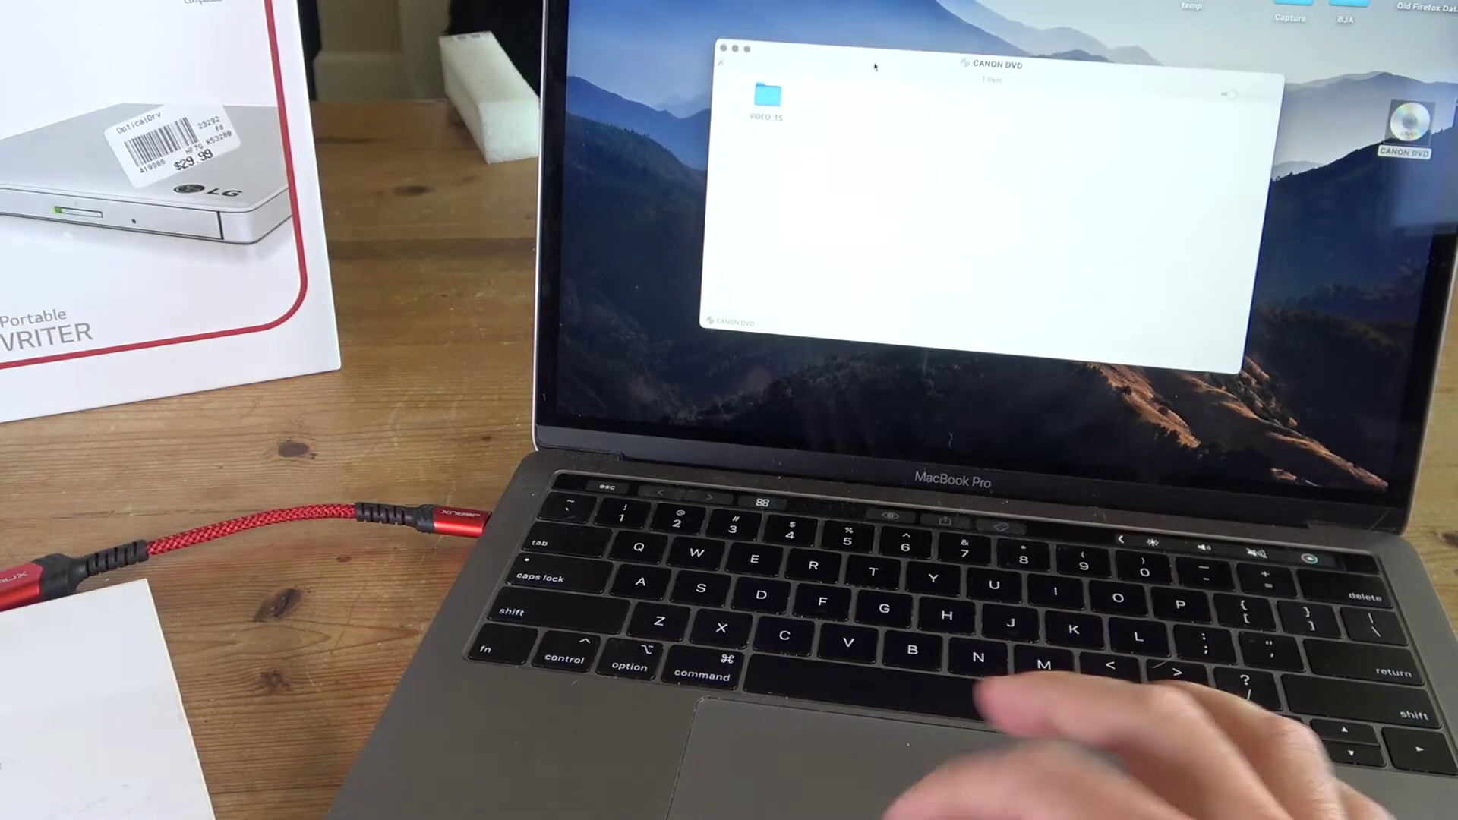
double_click(772, 101)
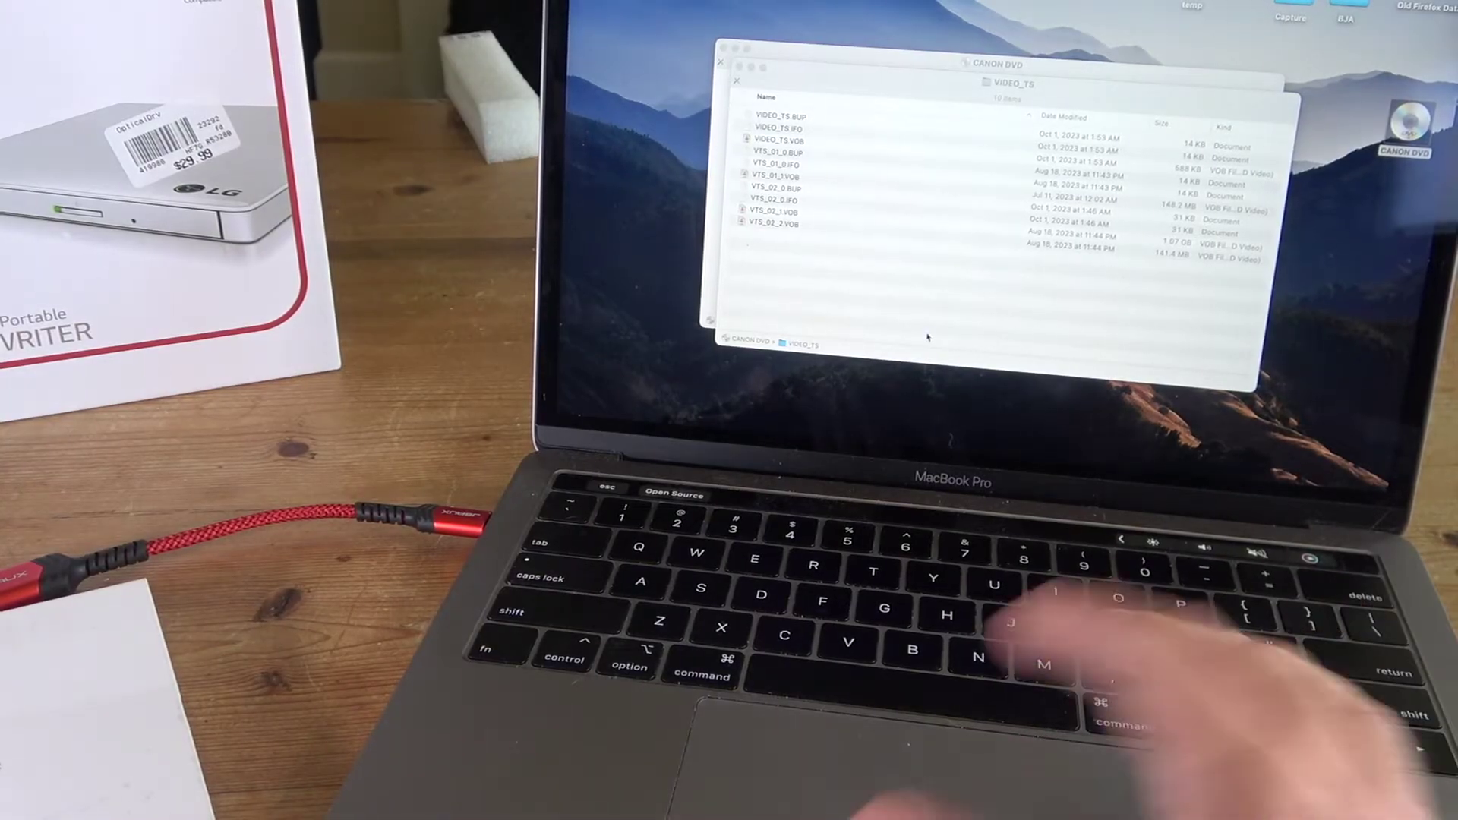
mouse_move(1013, 433)
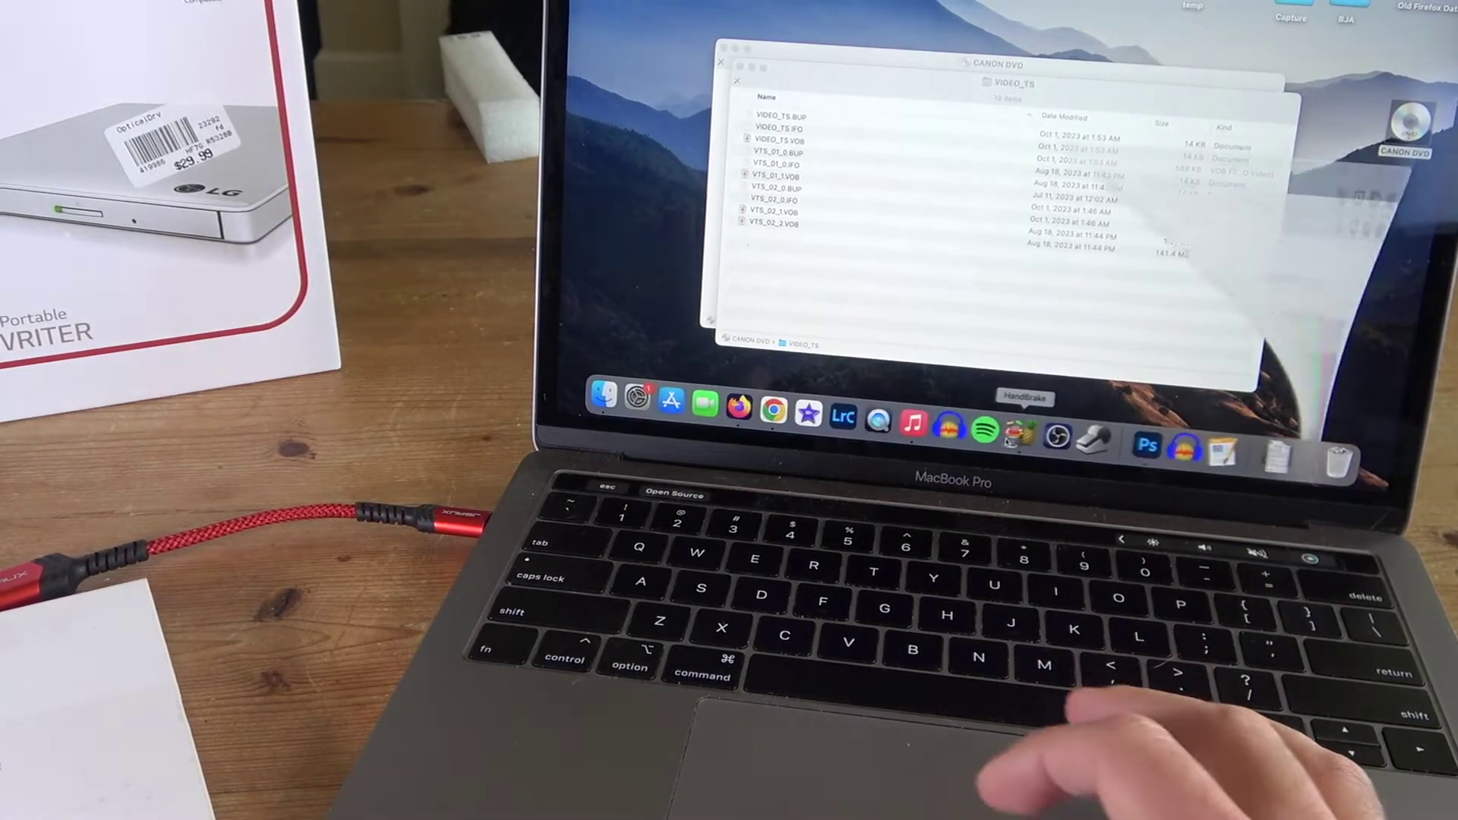
left_click(1014, 433)
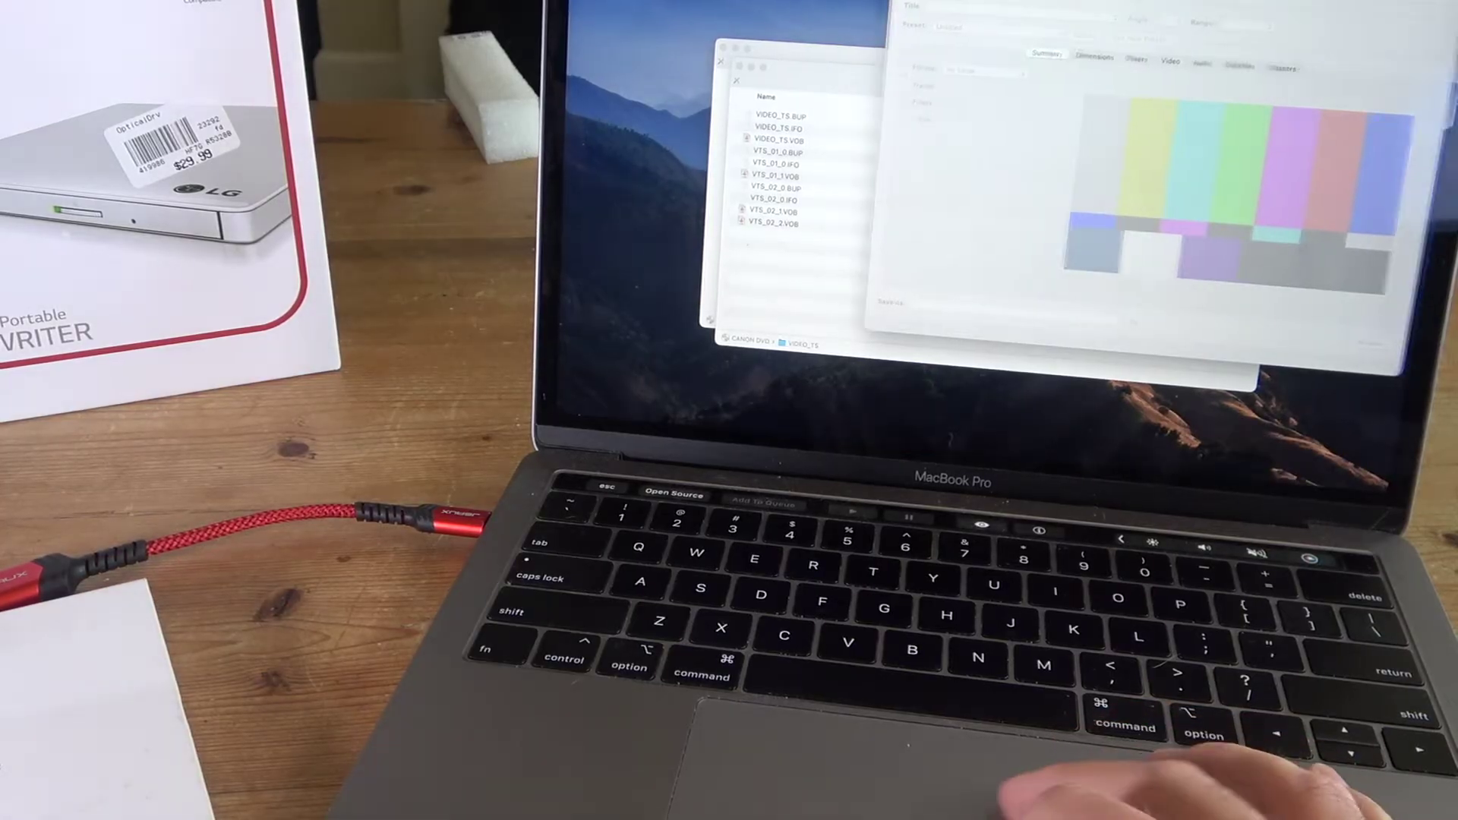
Centre the HandBrake window on screen and bring up its source picker on the CANON DVD
left_click_drag(1063, 4, 888, 27)
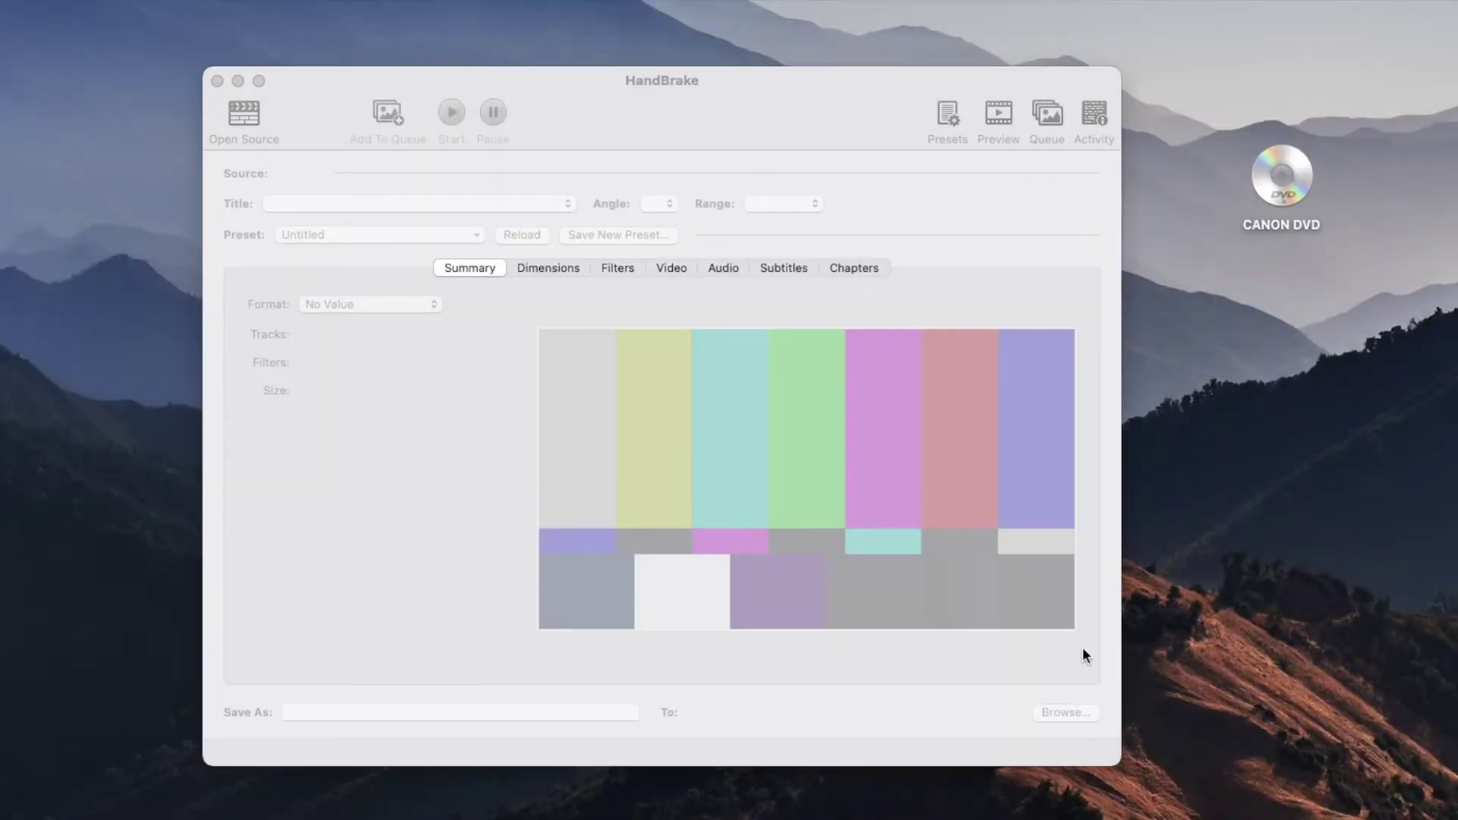
left_click(661, 94)
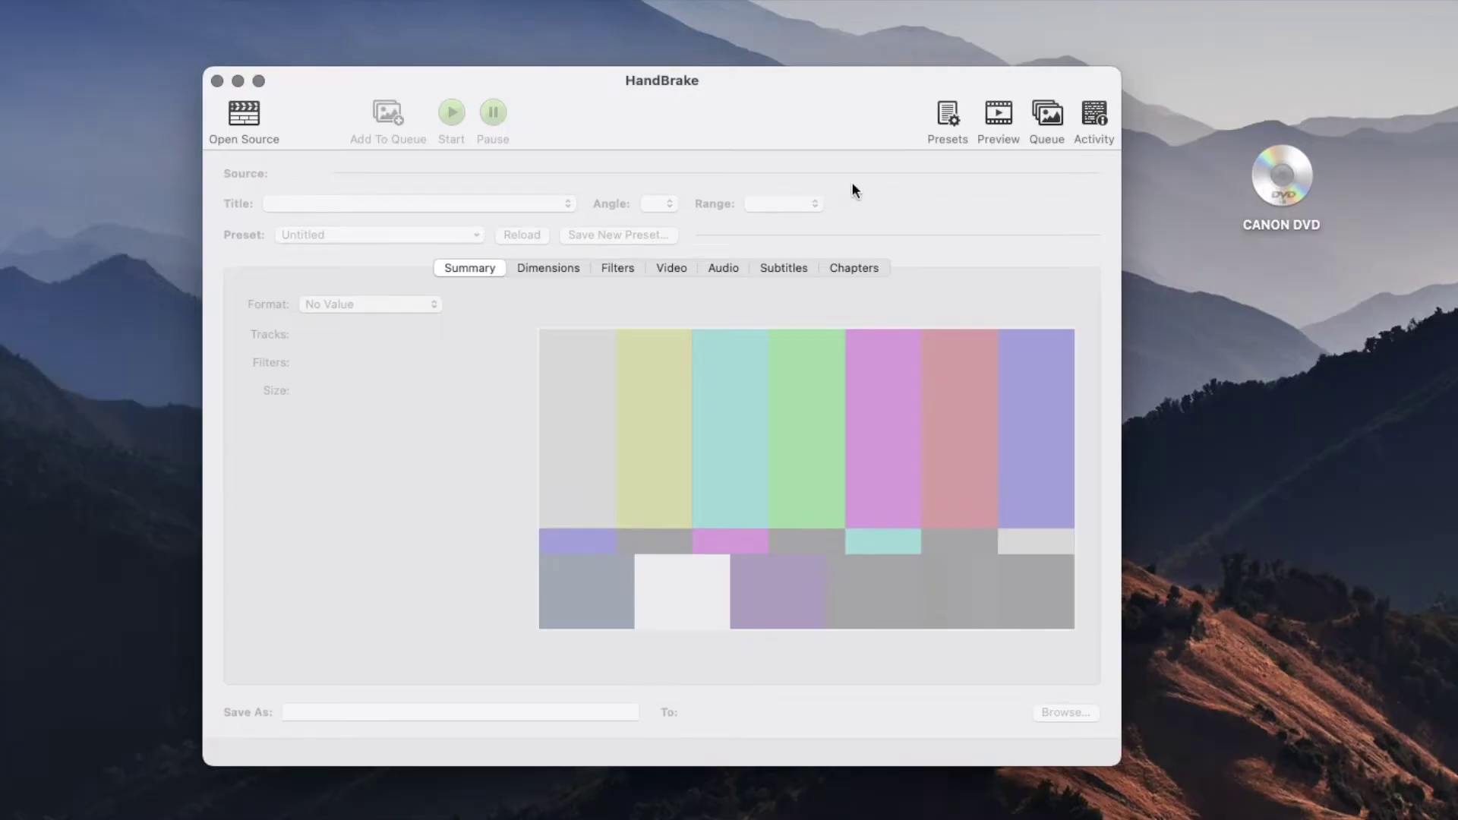
left_click_drag(649, 130, 652, 130)
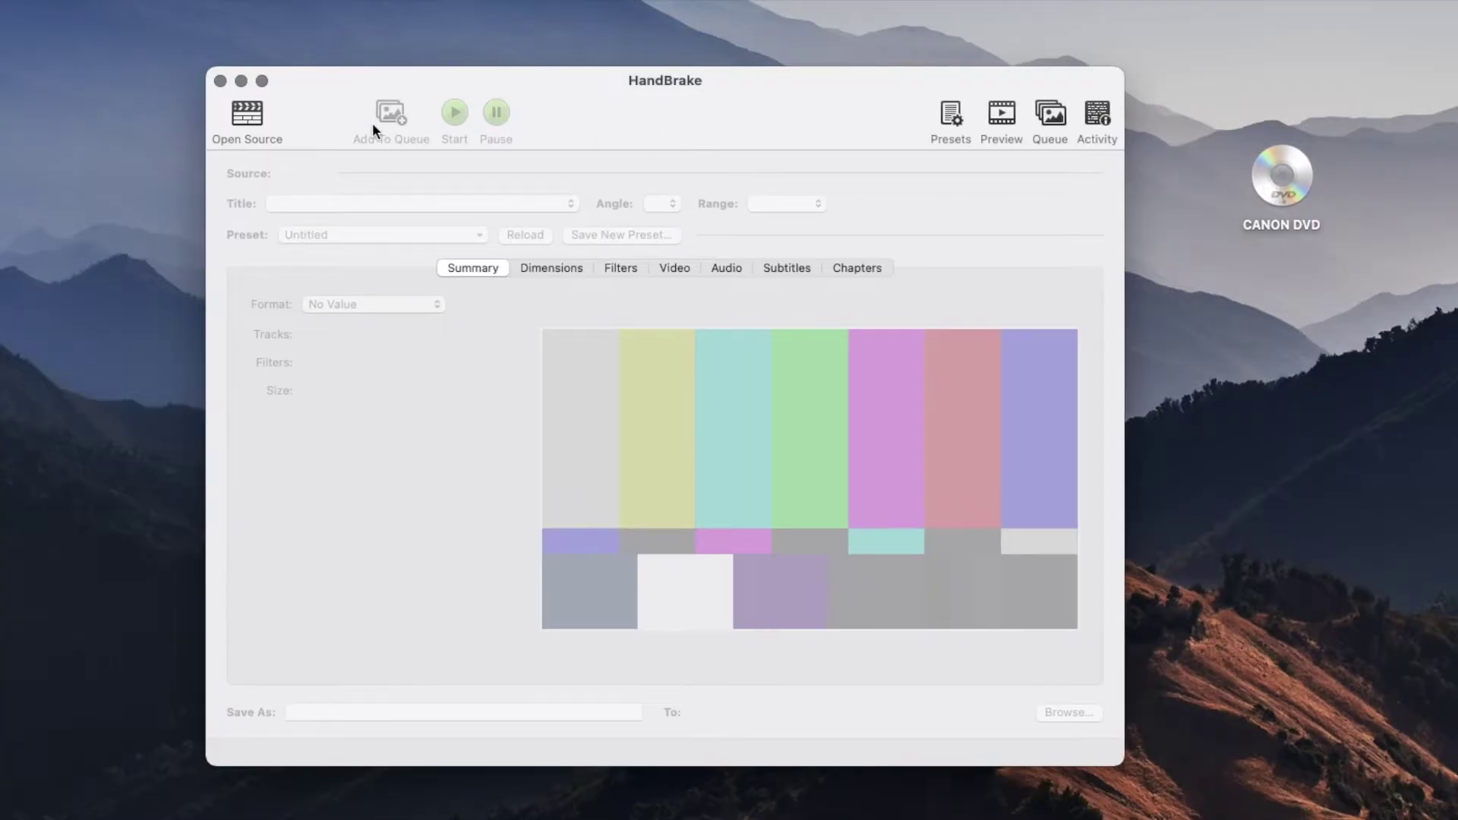
left_click(248, 118)
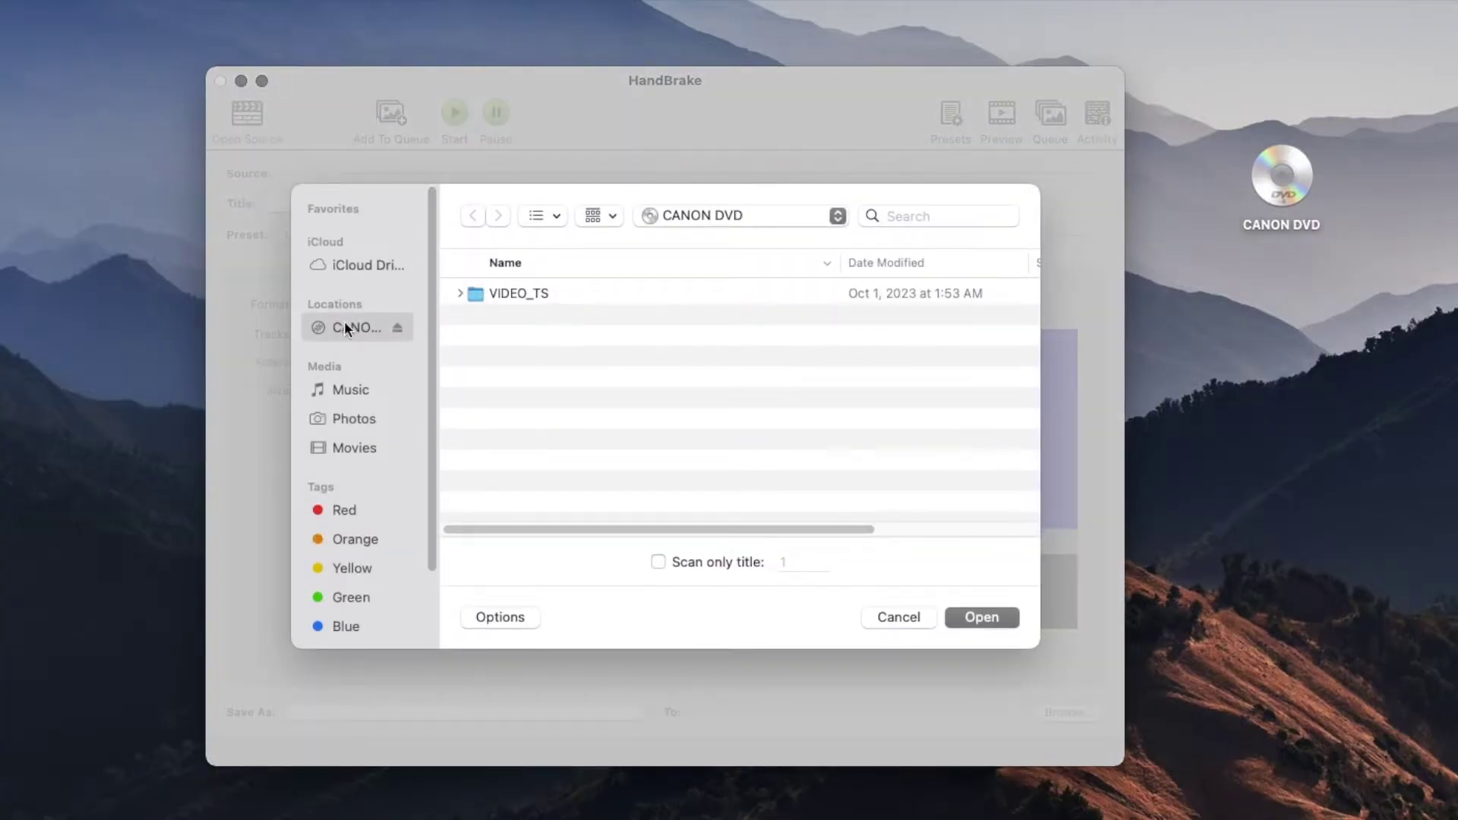
Scan VIDEO_TS as the source despite the copy-protection warning, loading title 2 with chapters 1–32
double_click(526, 294)
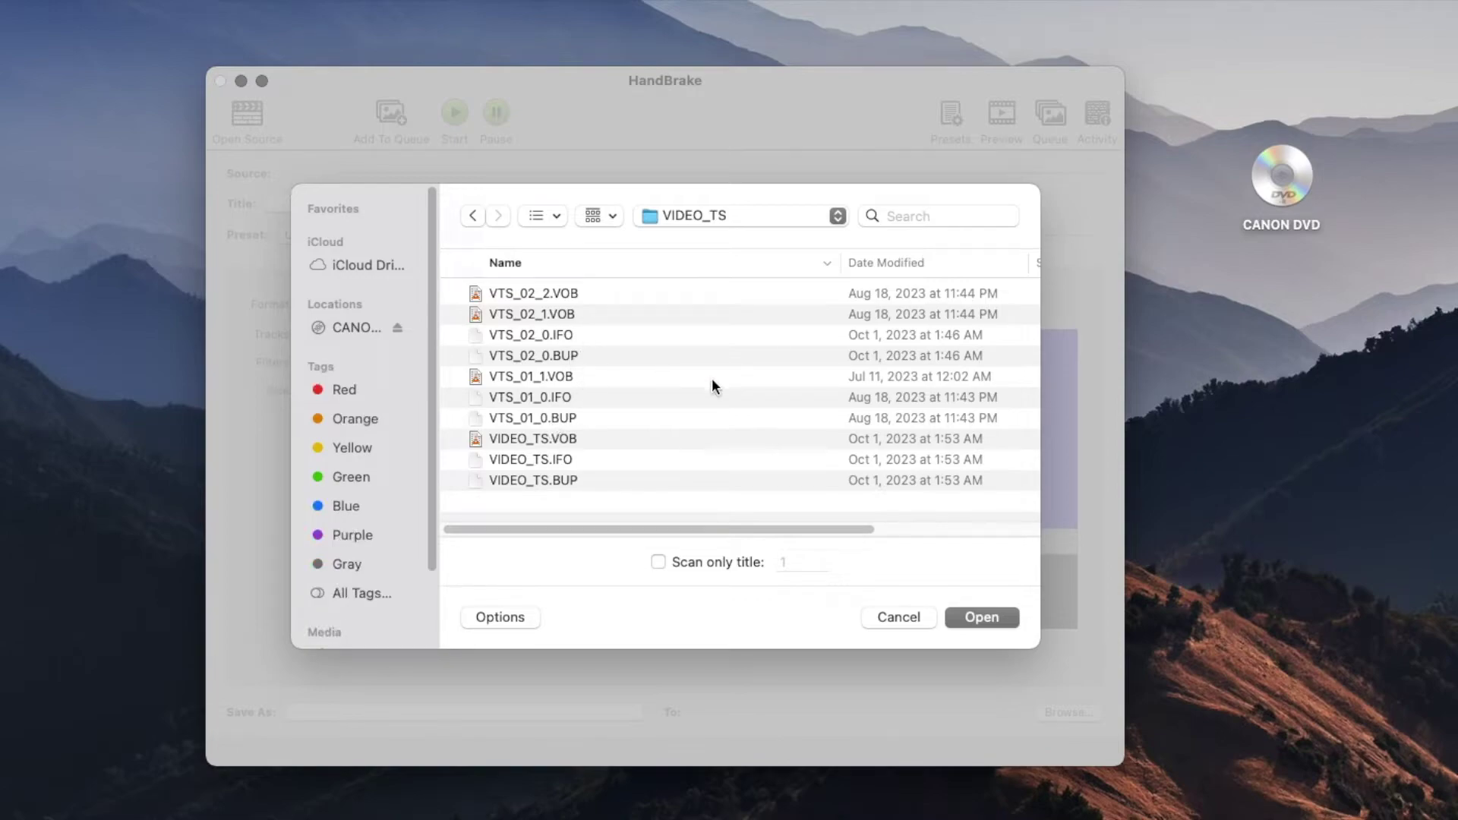
left_click(981, 617)
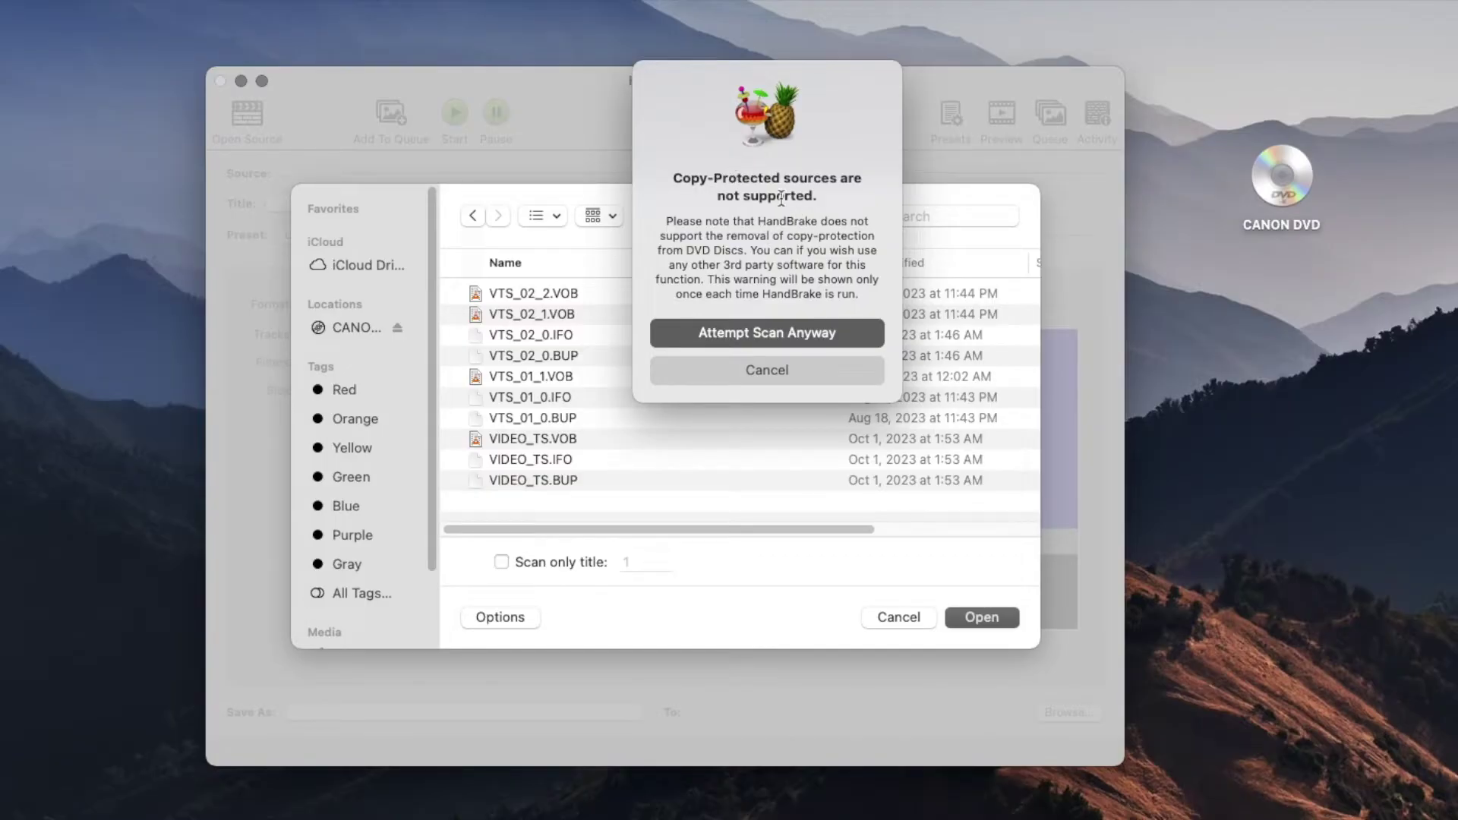
left_click(711, 336)
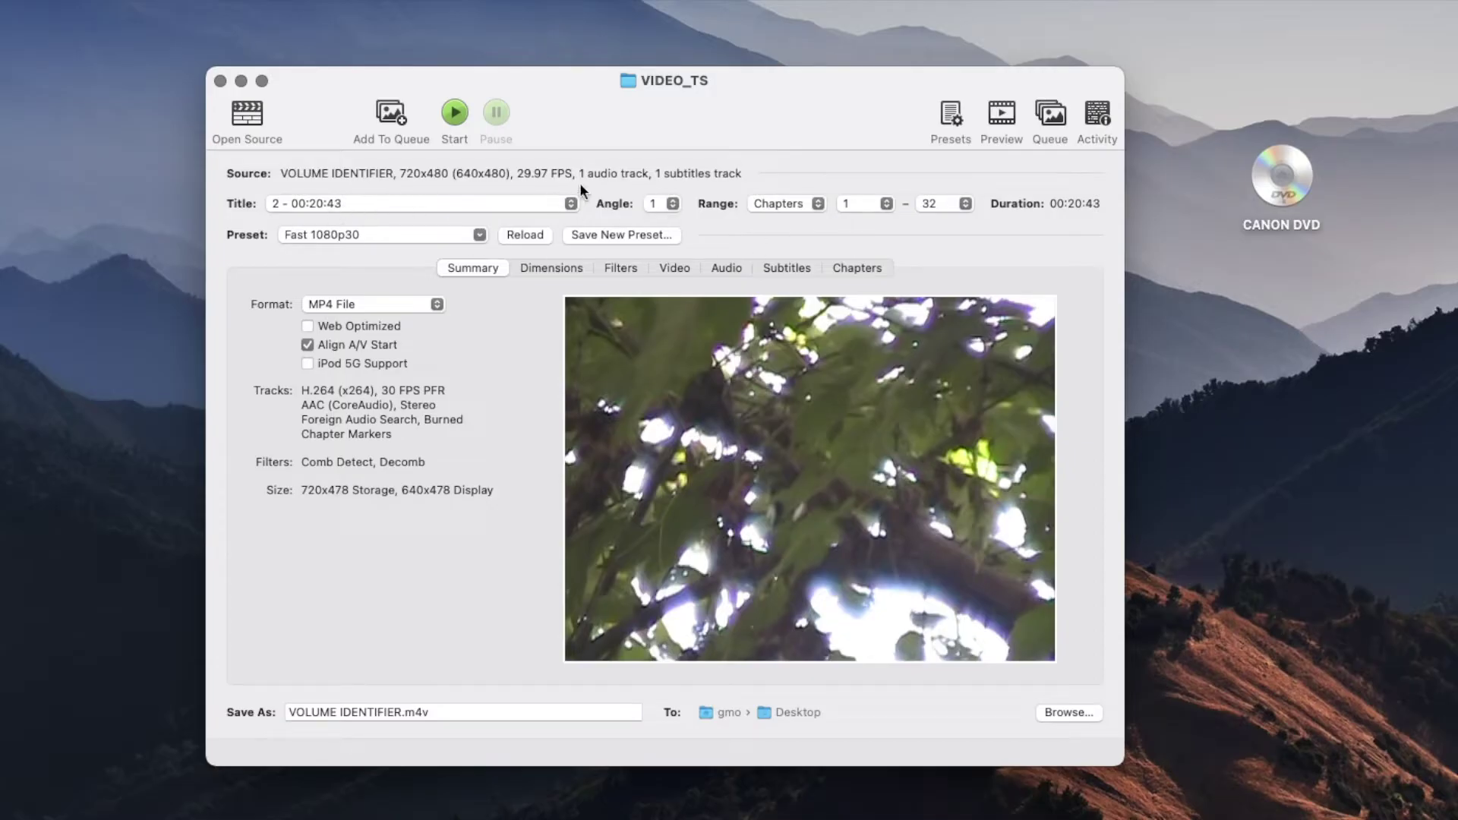
left_click(962, 203)
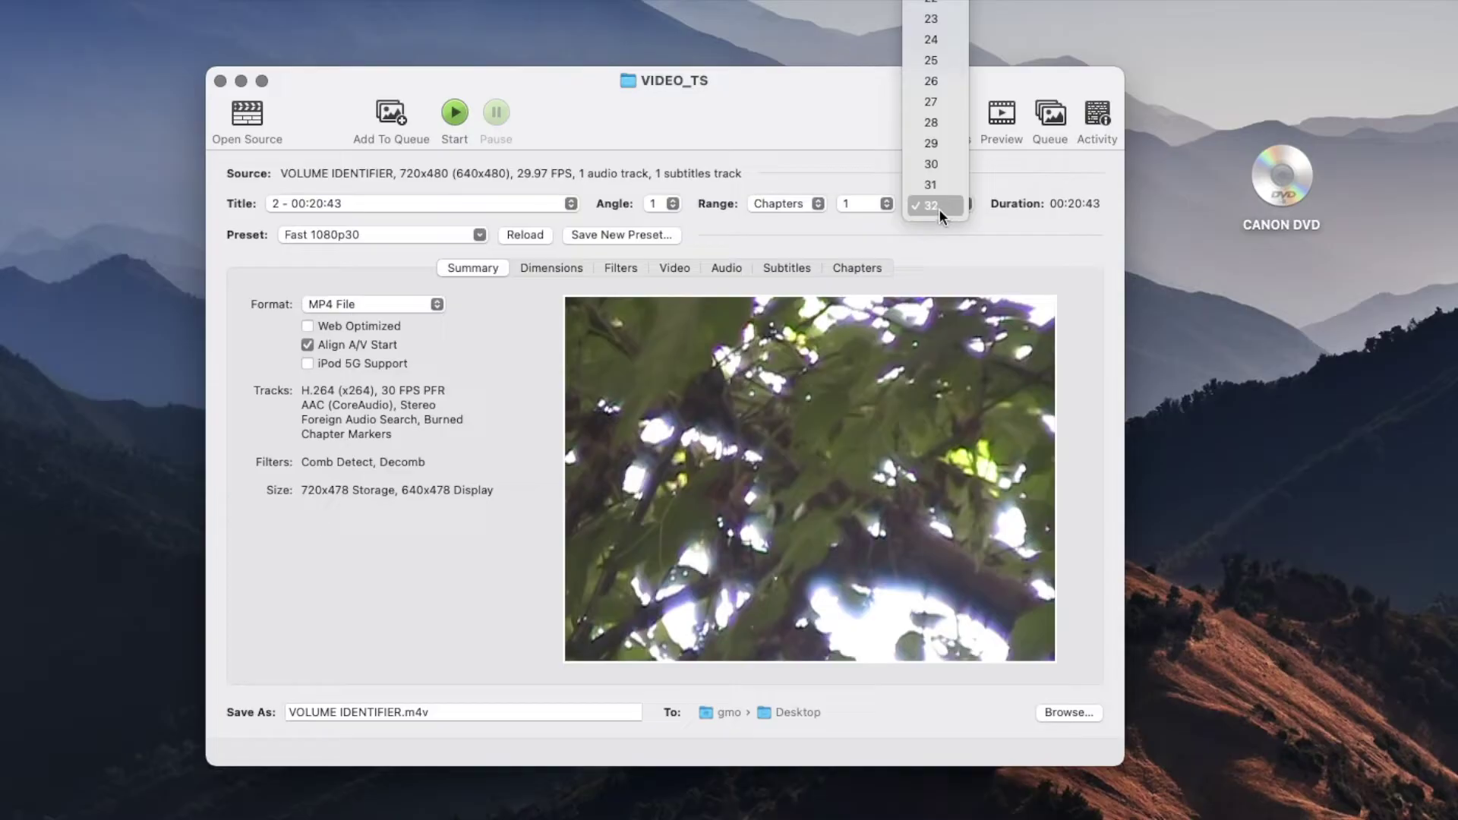
left_click(938, 208)
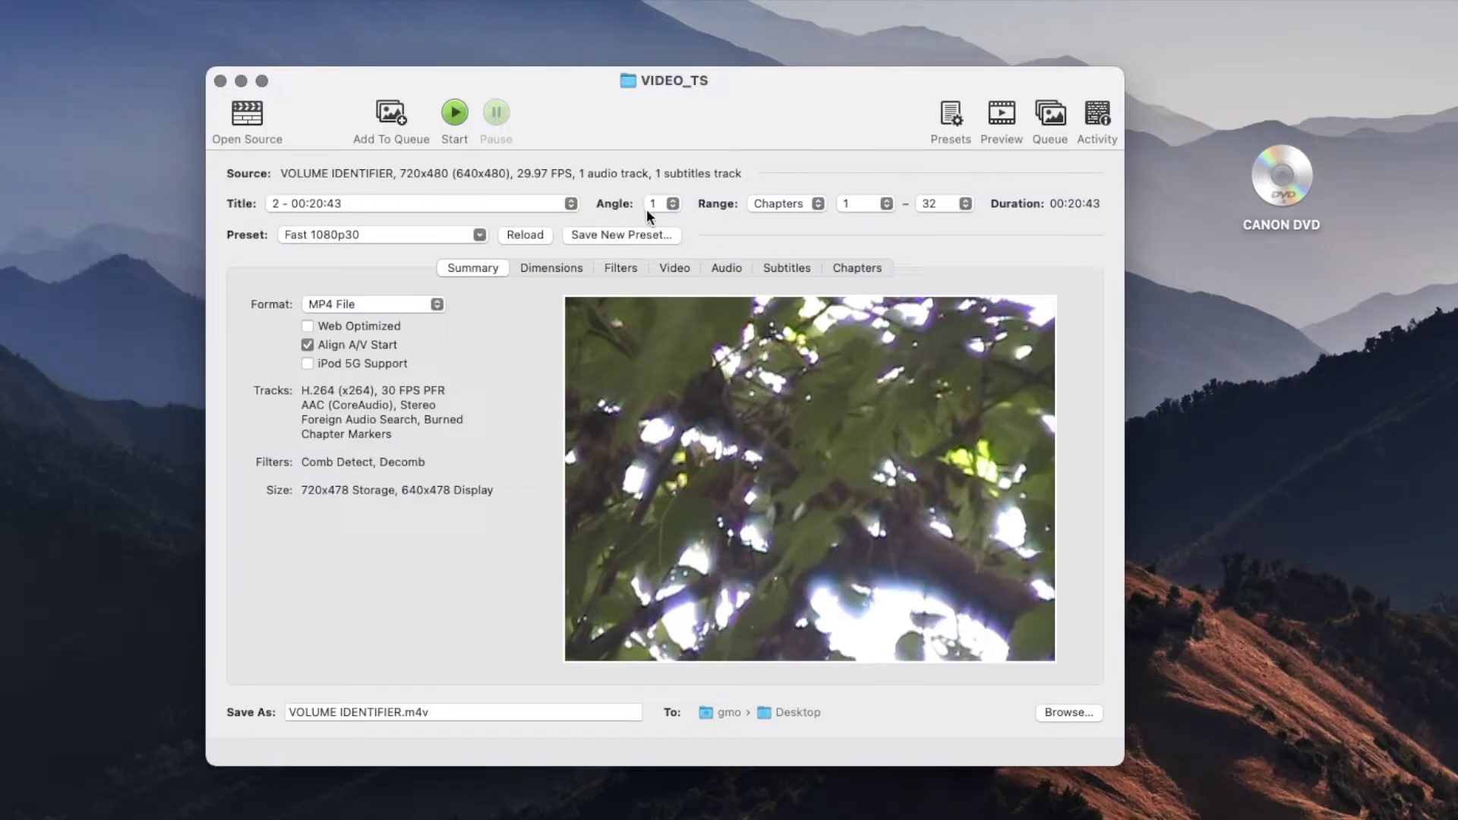
left_click(933, 206)
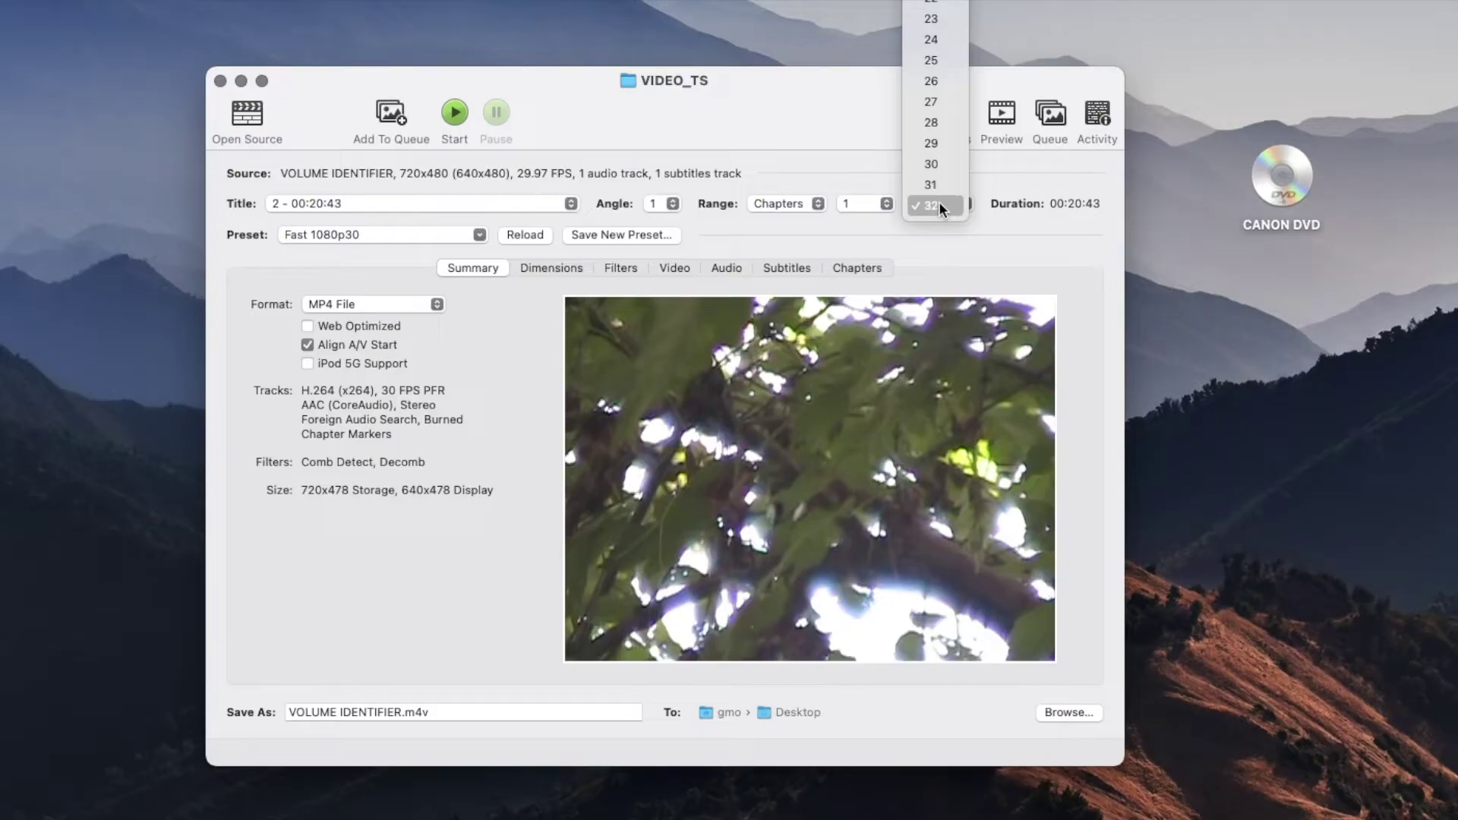
left_click(944, 40)
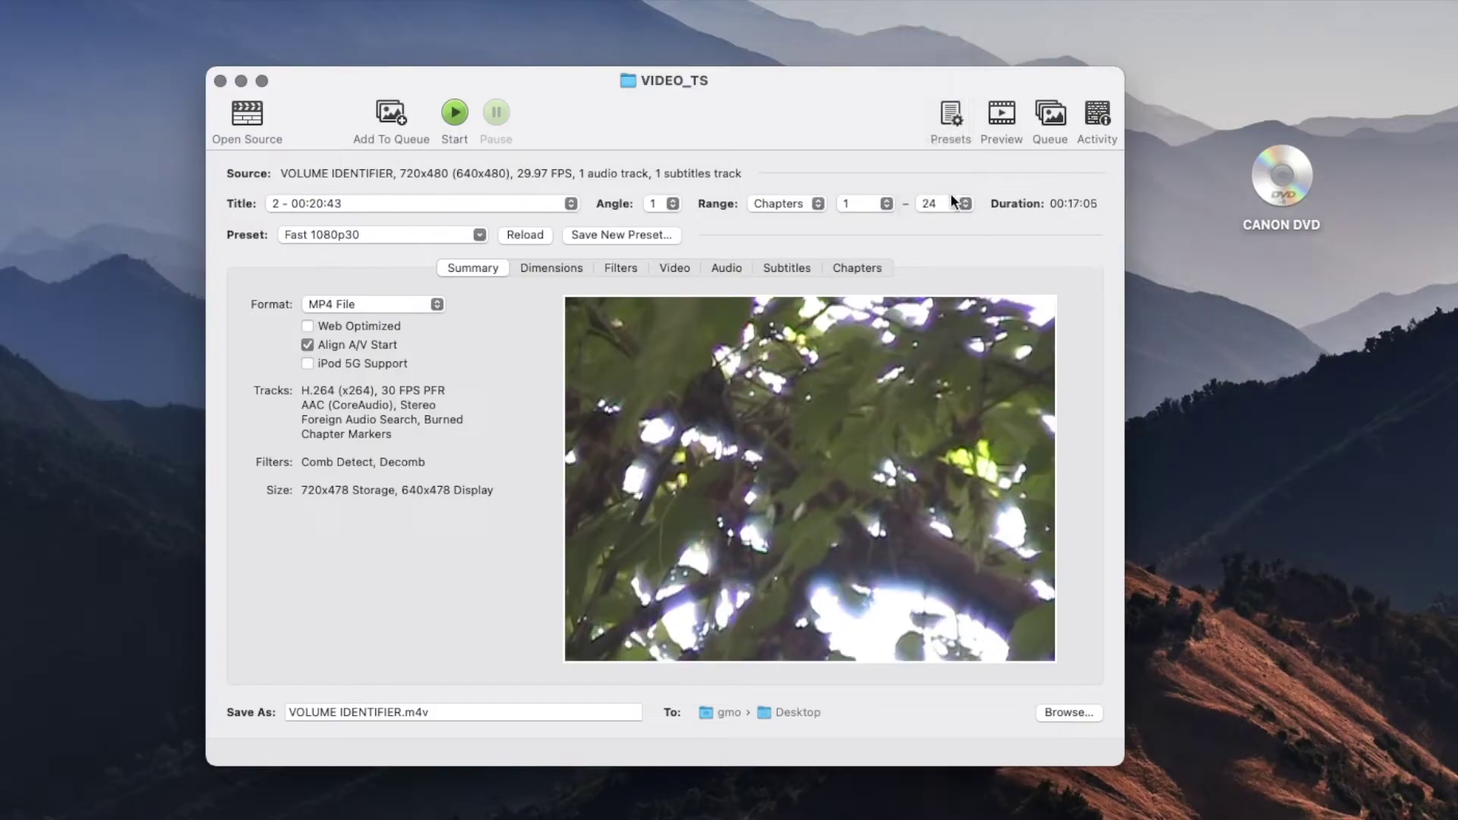
left_click(861, 205)
left_click(855, 305)
left_click(870, 207)
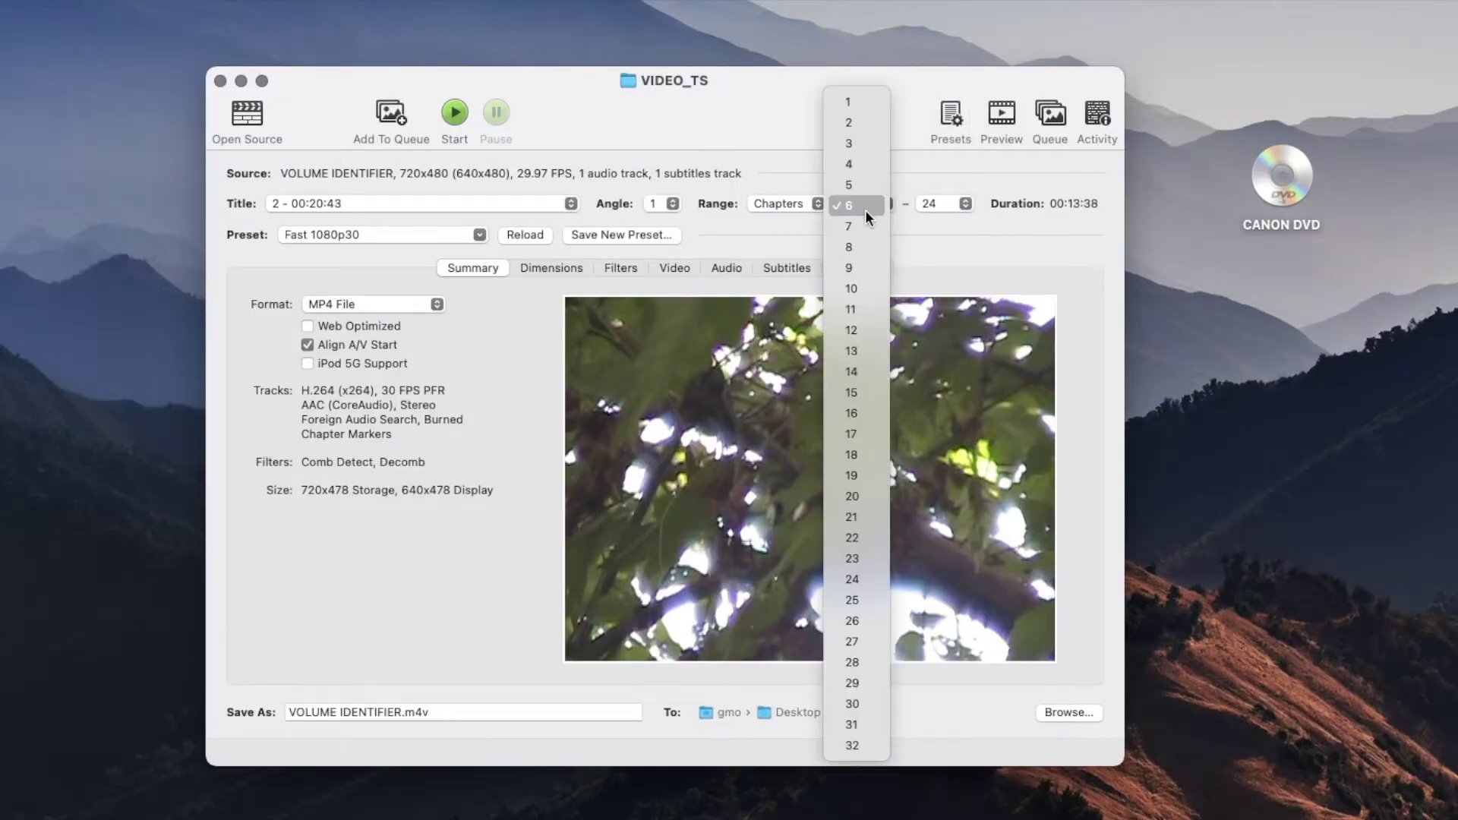
left_click(848, 102)
left_click(963, 205)
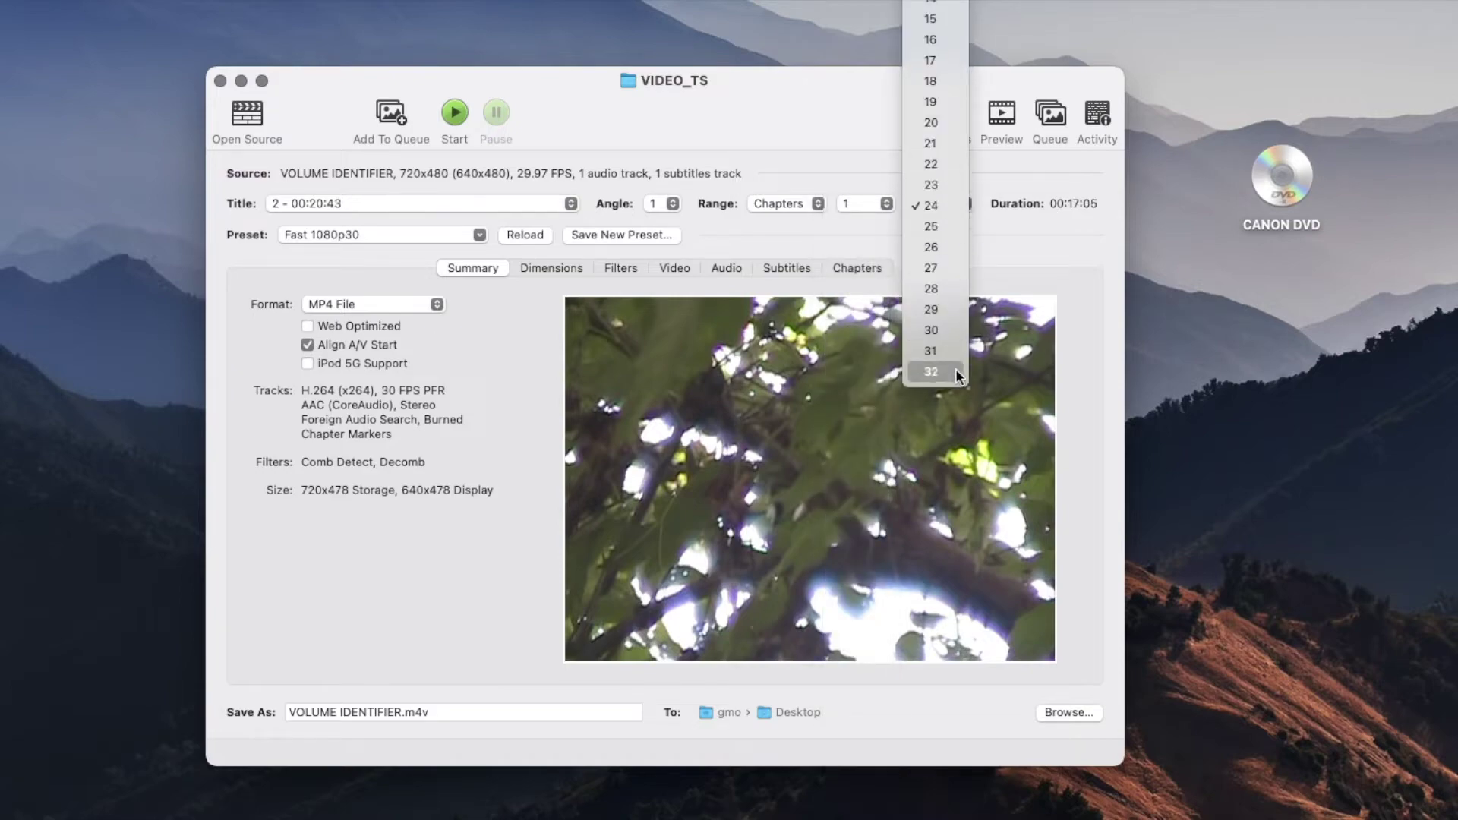
left_click(951, 372)
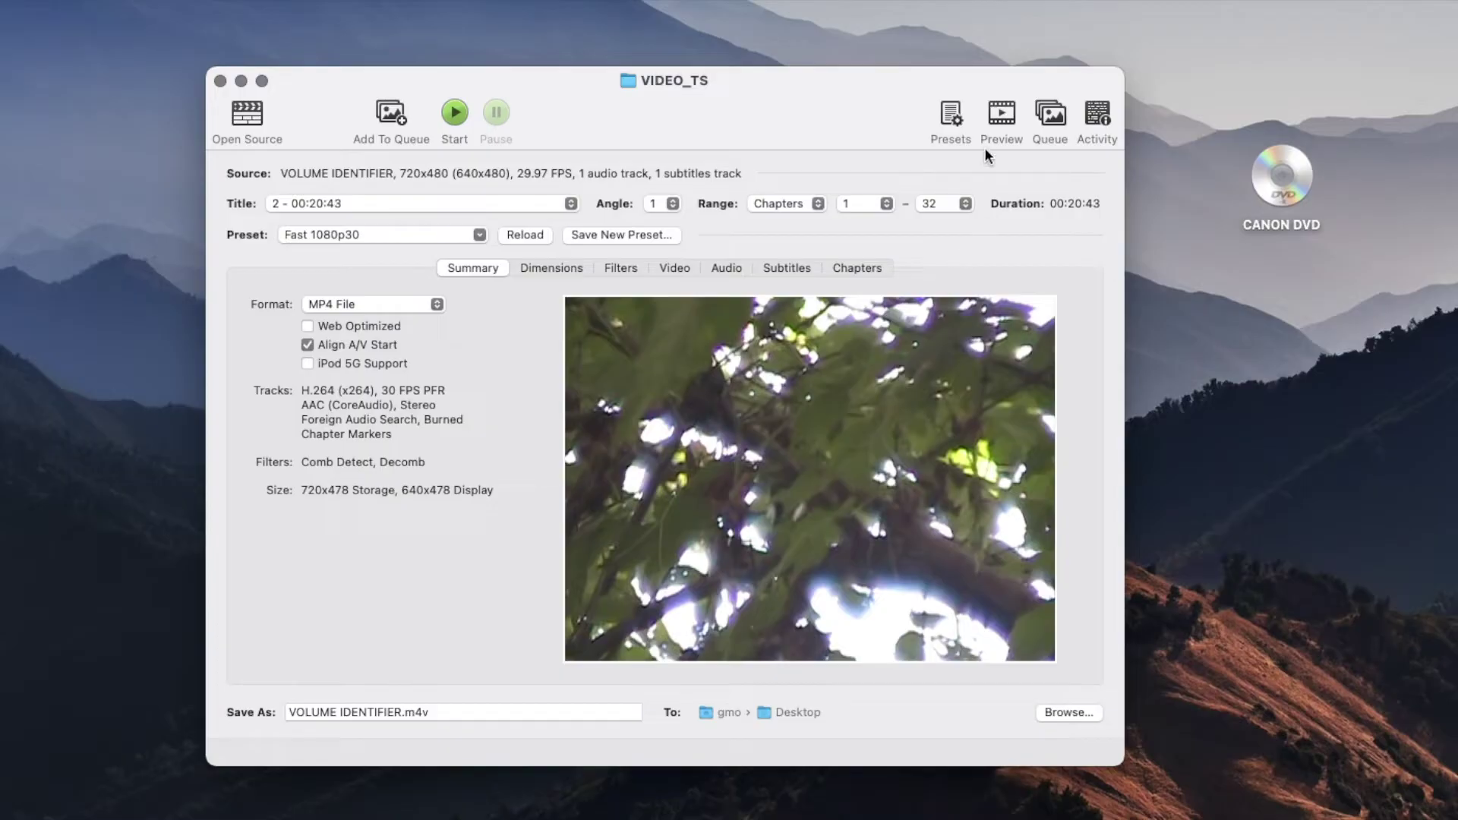
Step through five preview frames of the footage and check the output container format choices
mouse_move(872, 584)
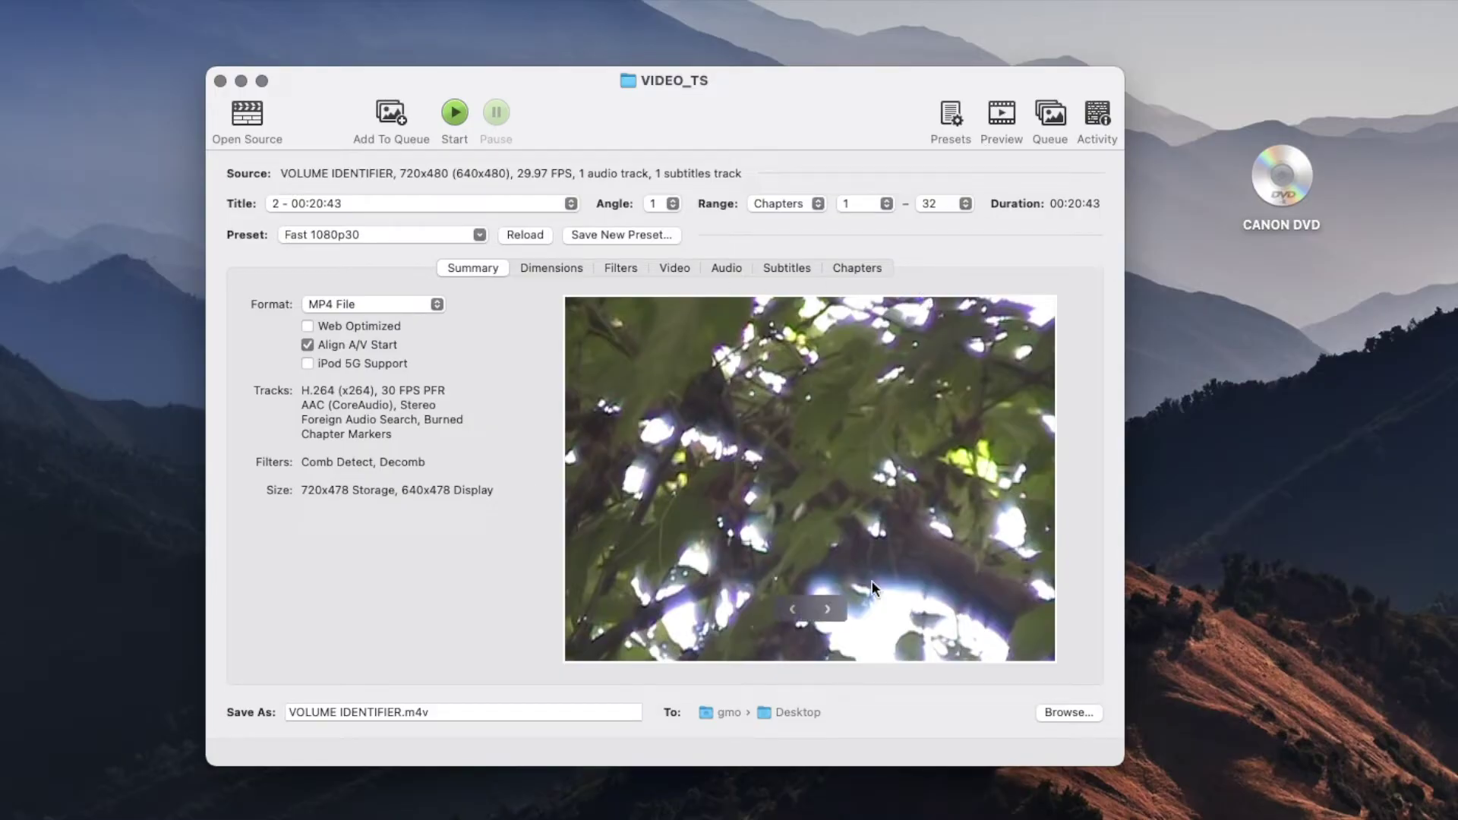
left_click(825, 612)
left_click(825, 612)
left_click(826, 612)
left_click(826, 612)
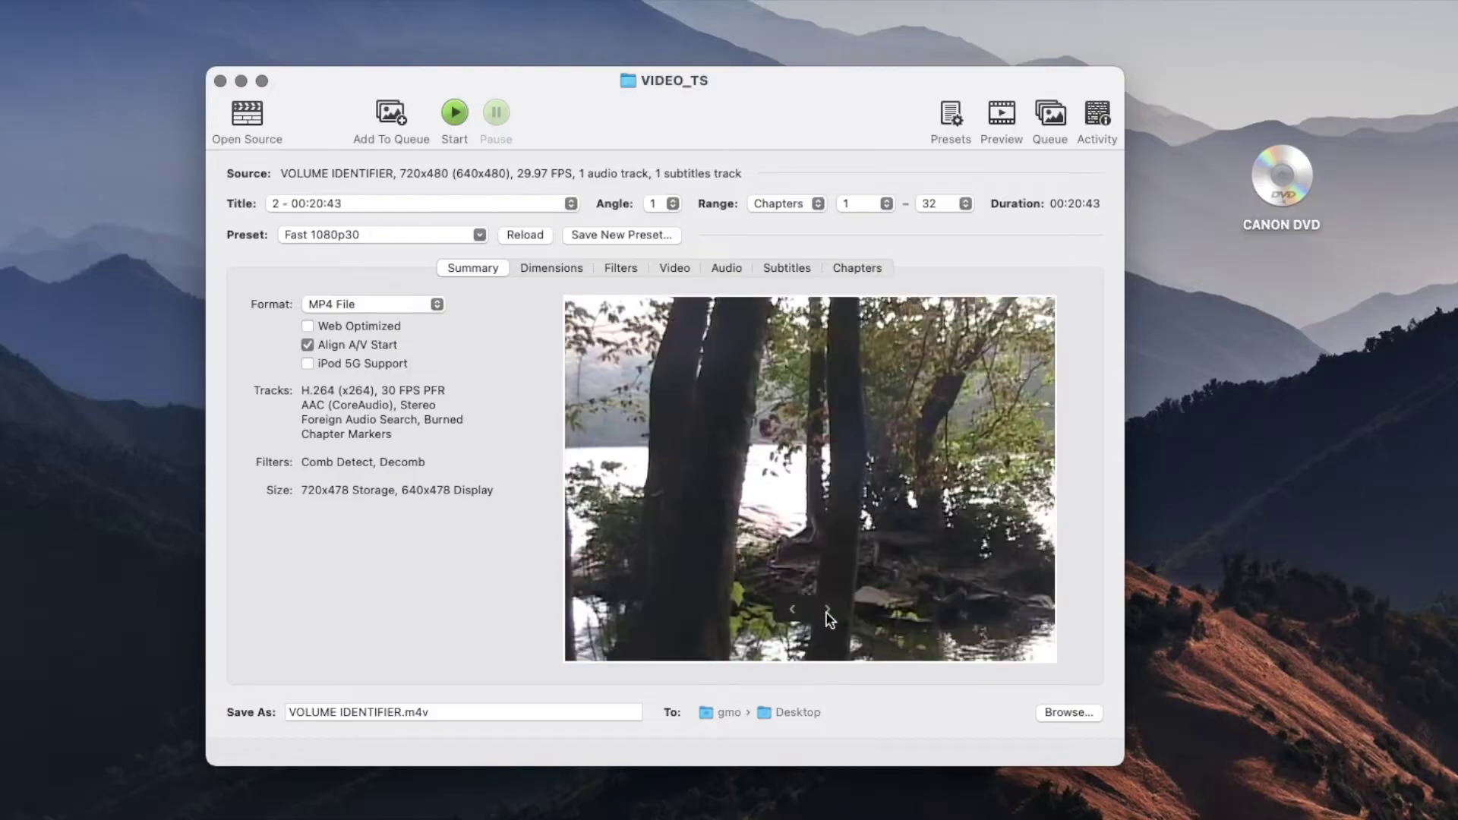
left_click(828, 610)
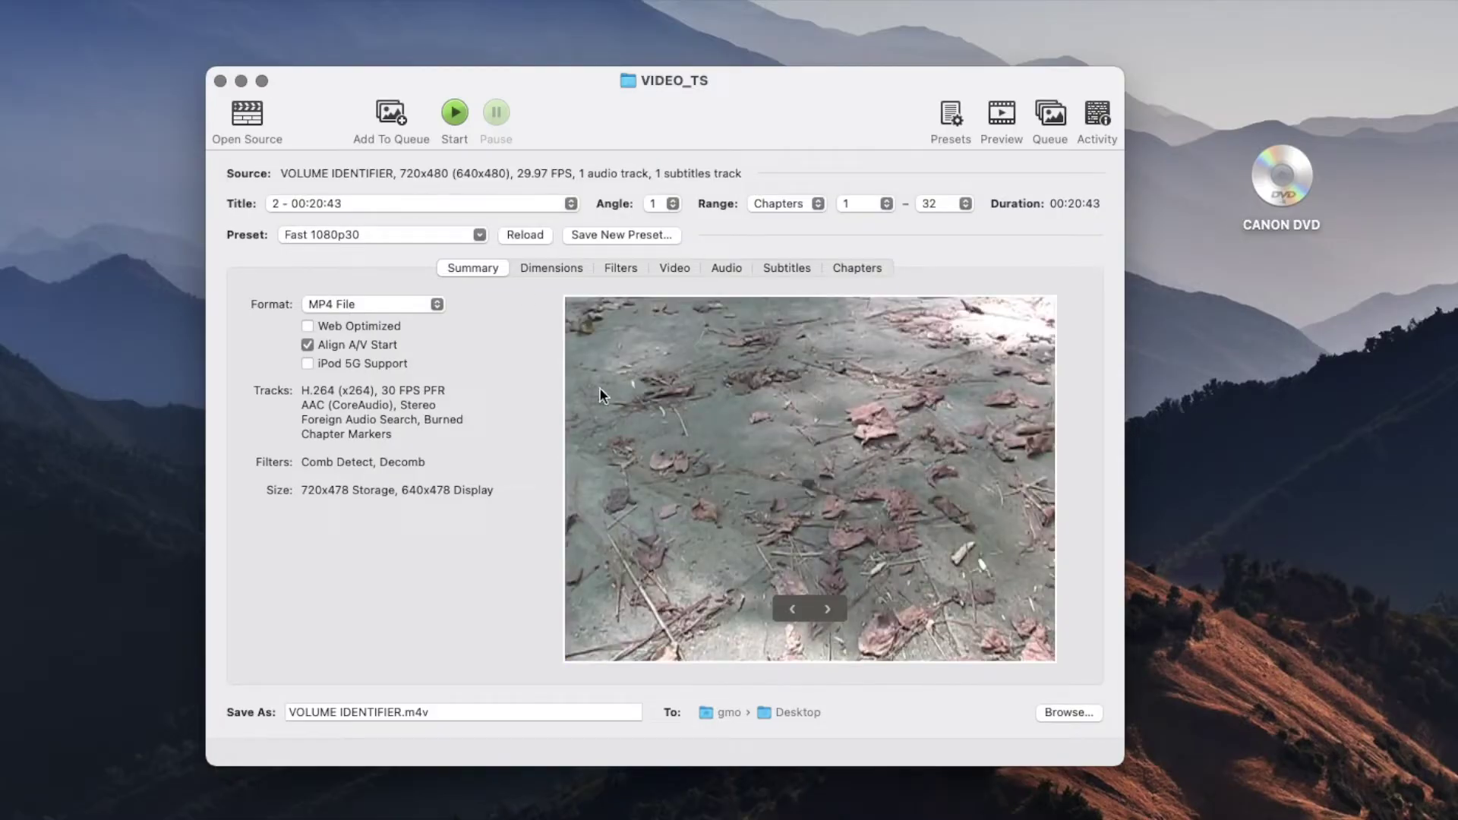
left_click(350, 304)
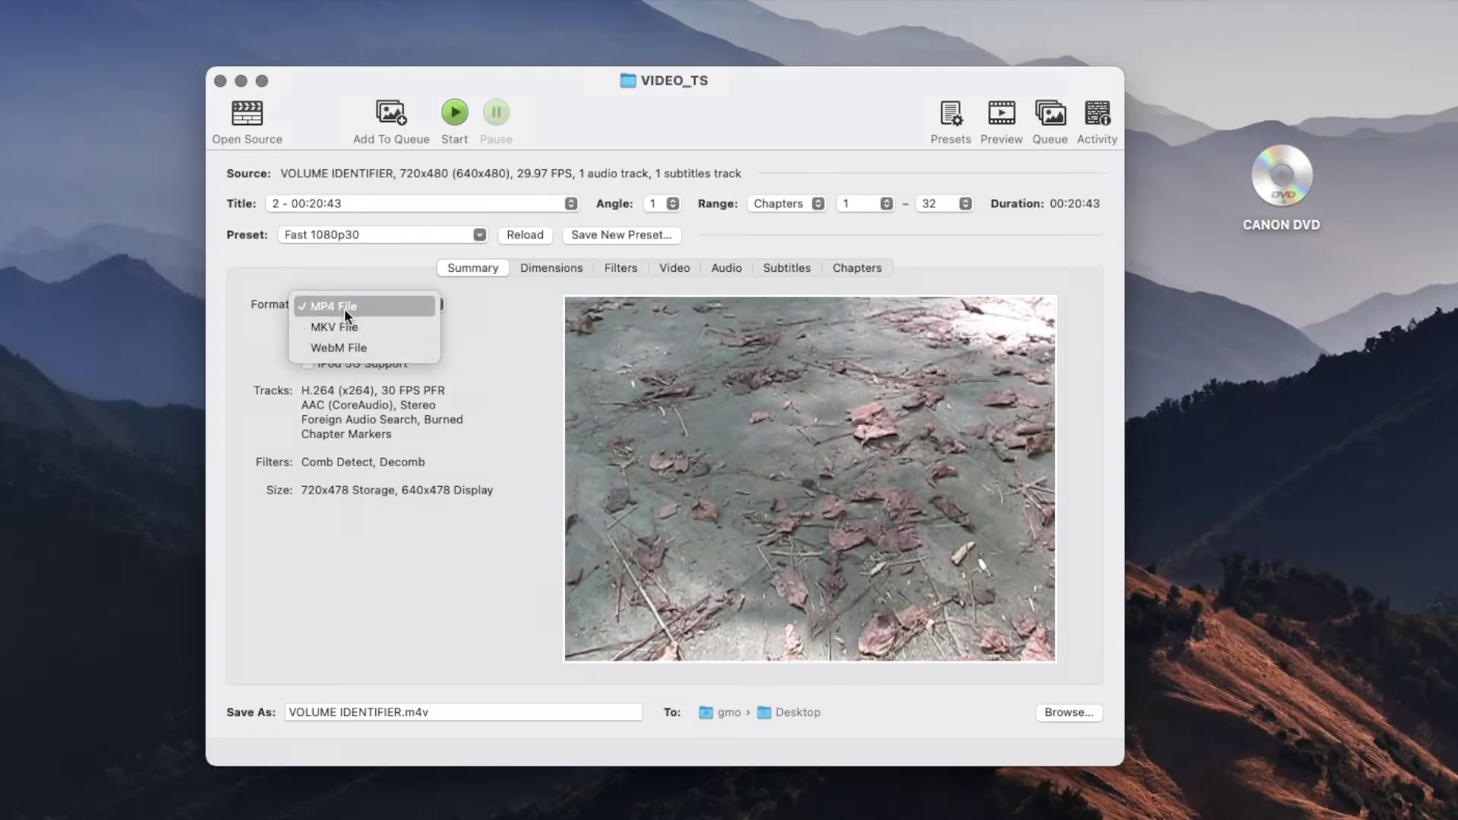
Keep MP4 File as the container and change the preset from Fast 1080p30 to Fast 480p30
left_click(344, 307)
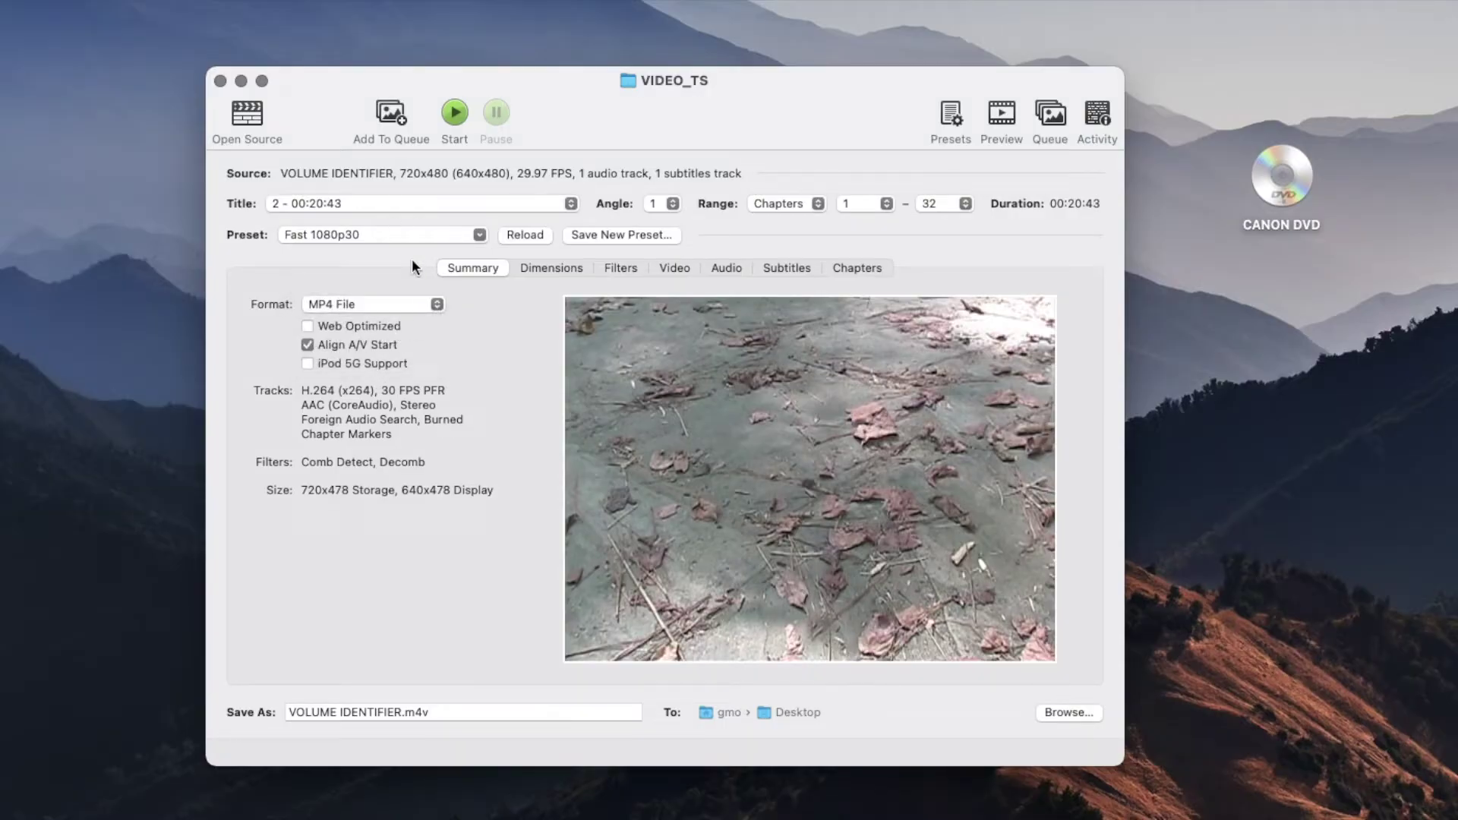
left_click(326, 242)
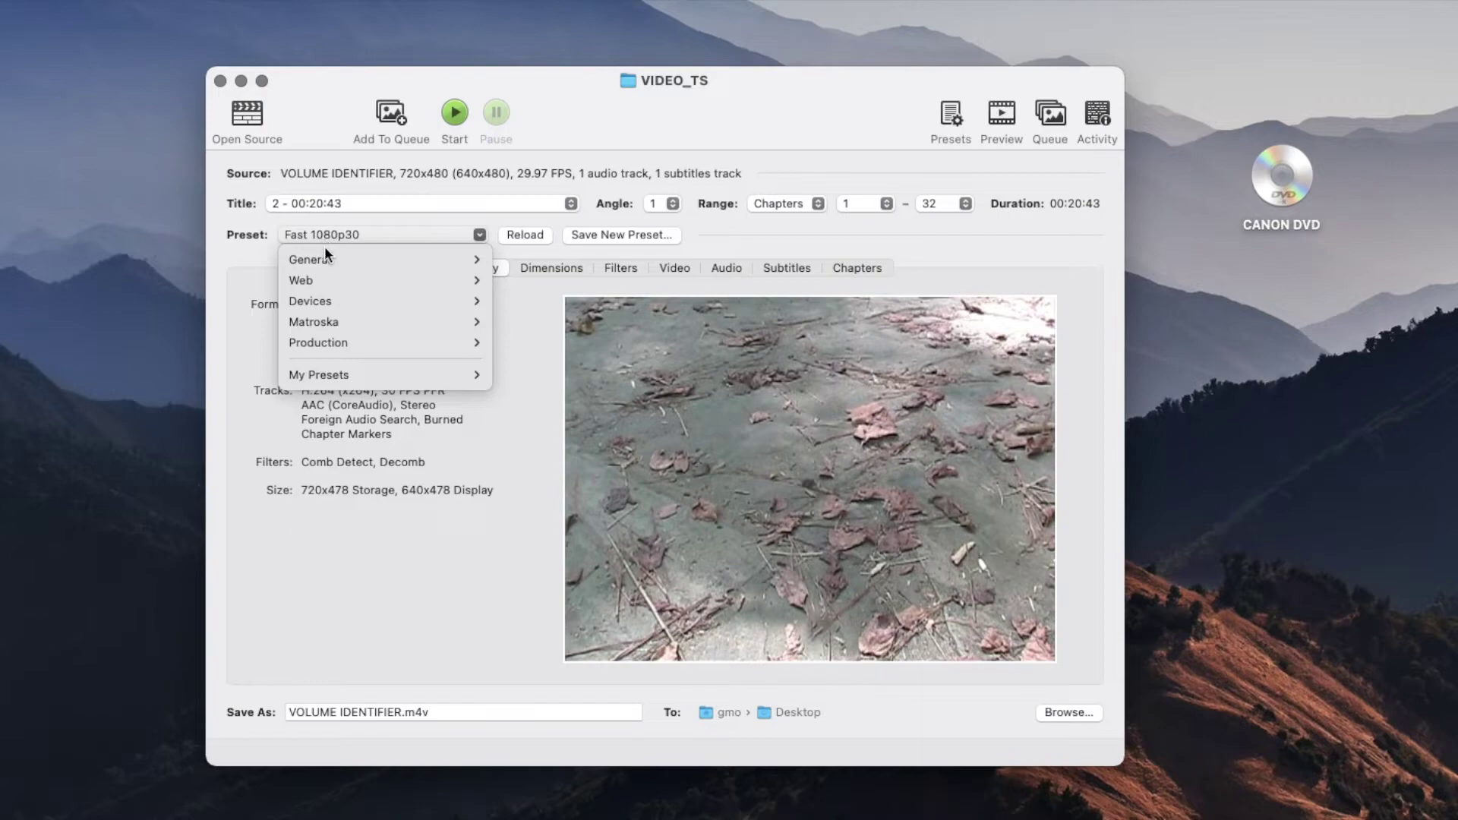
left_click(271, 252)
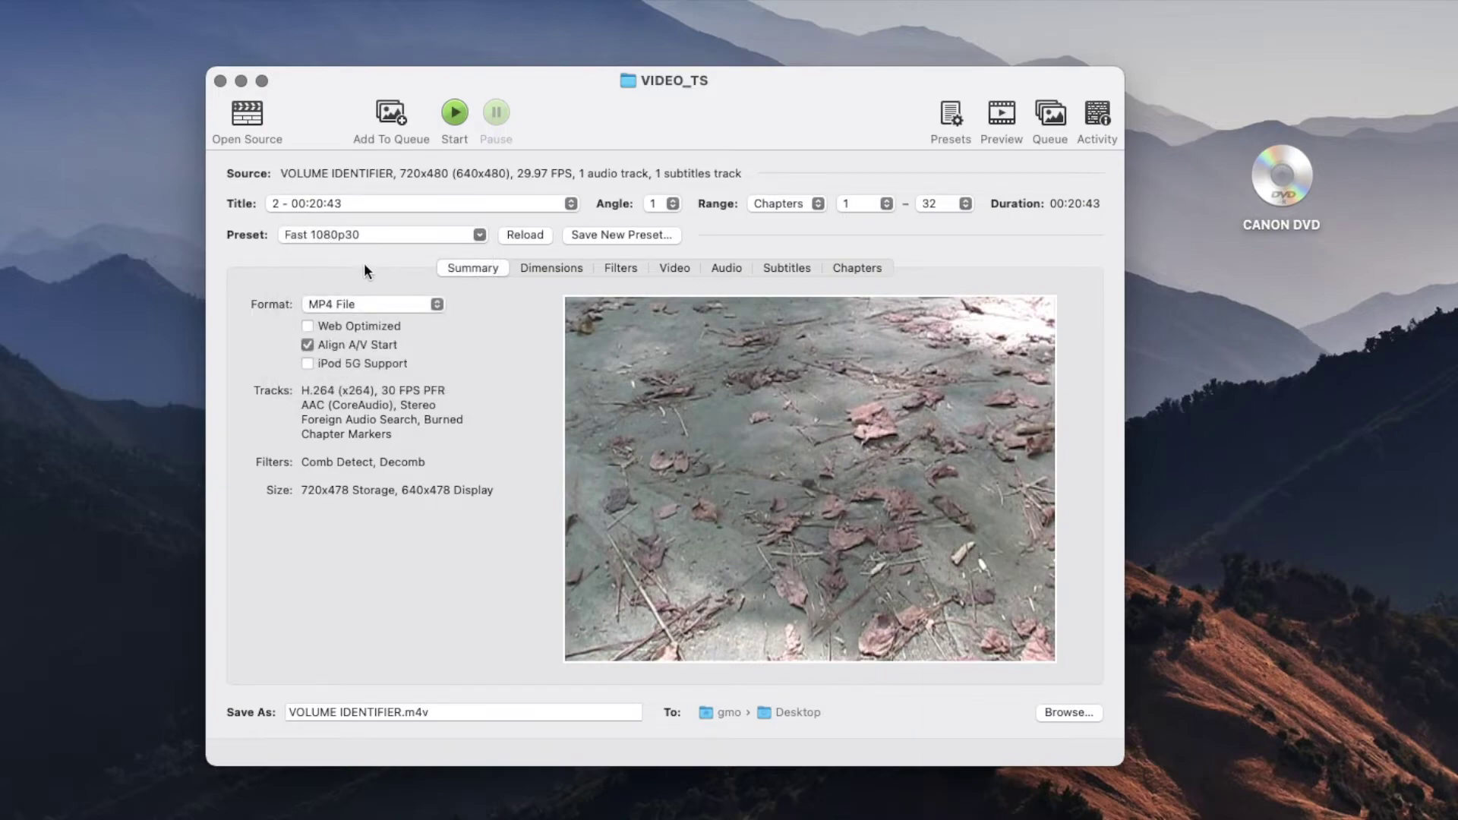
mouse_move(968, 381)
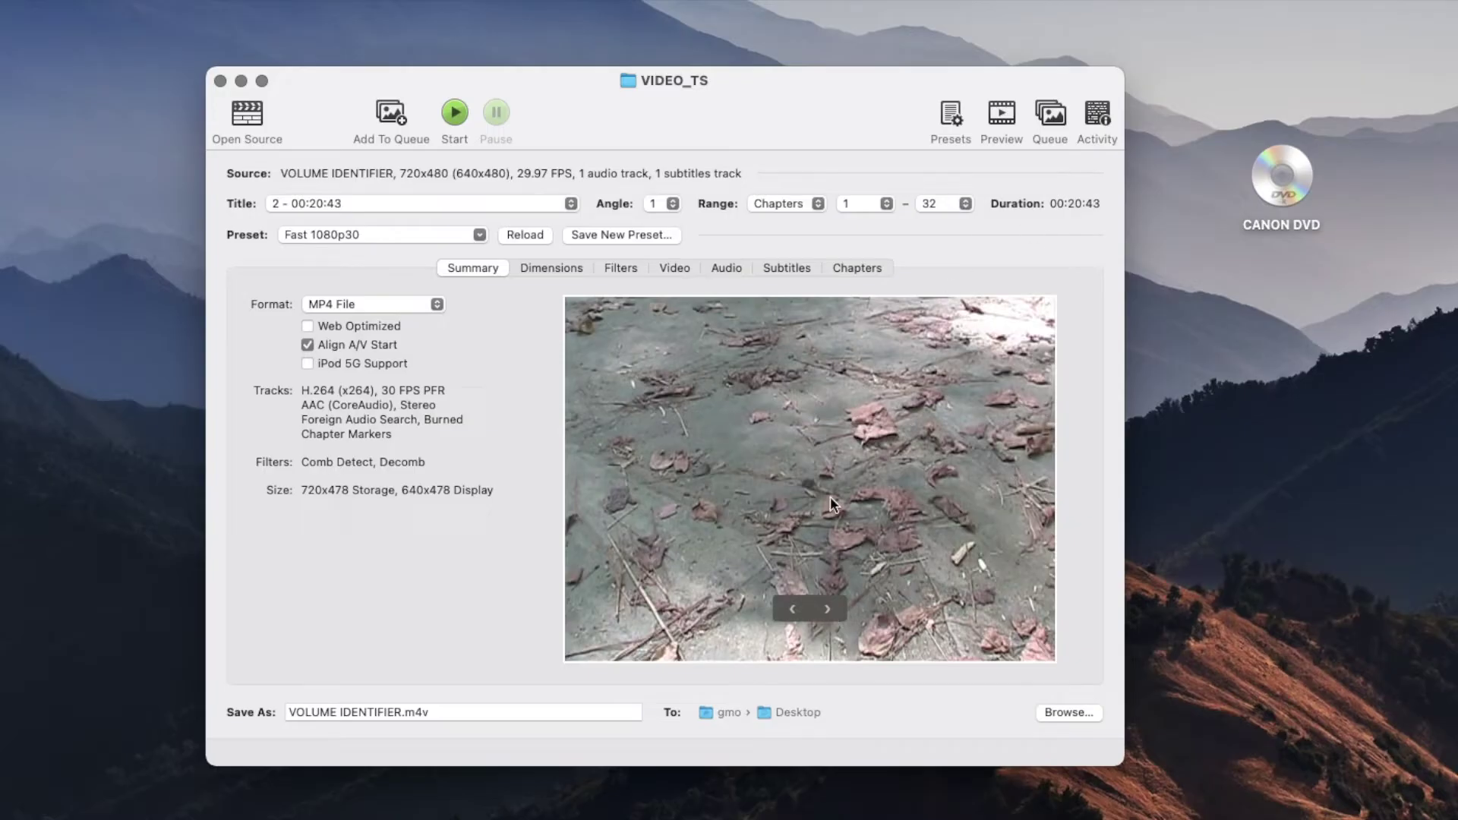
left_click(952, 116)
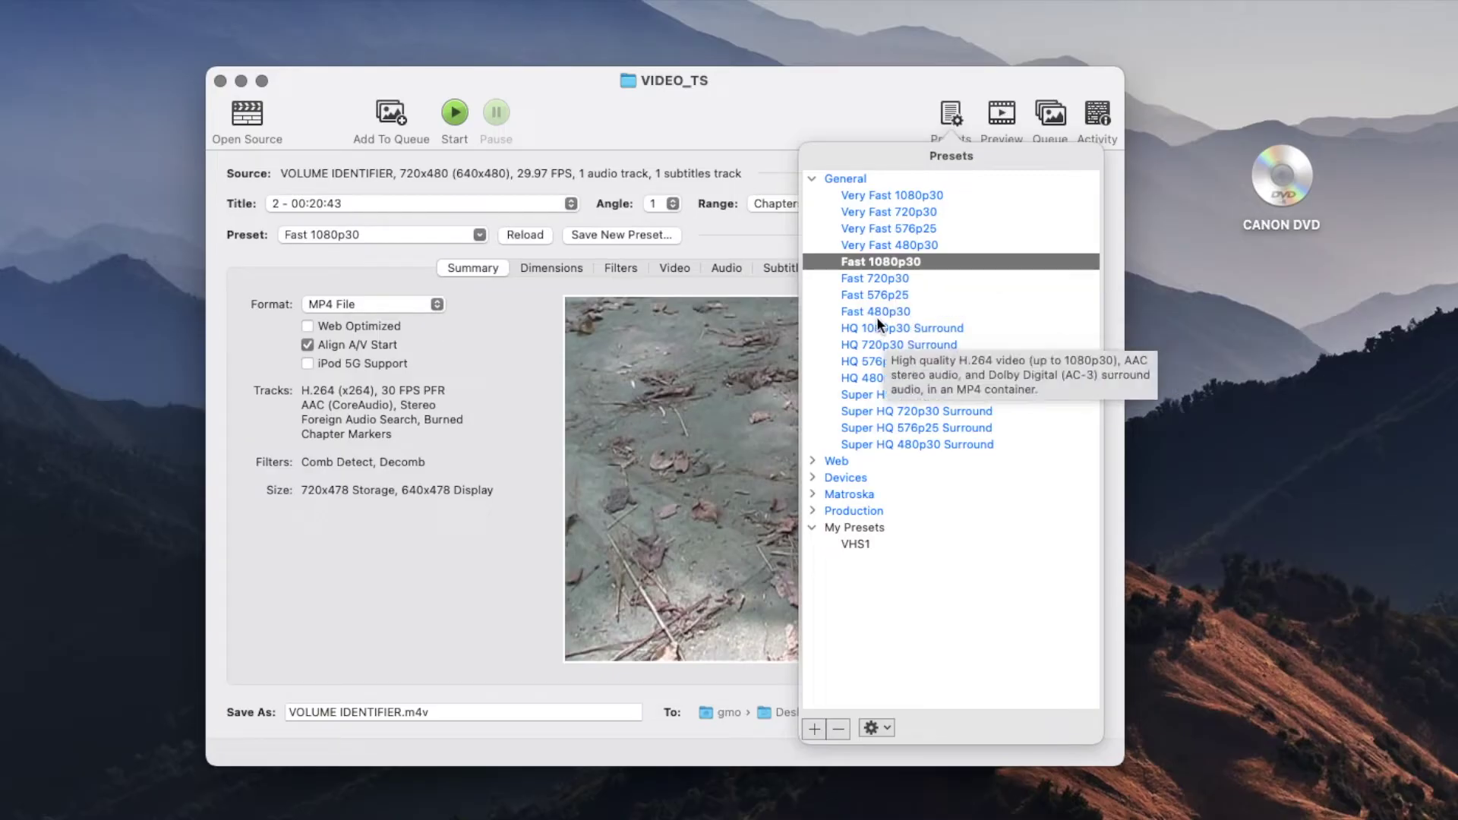
left_click(880, 312)
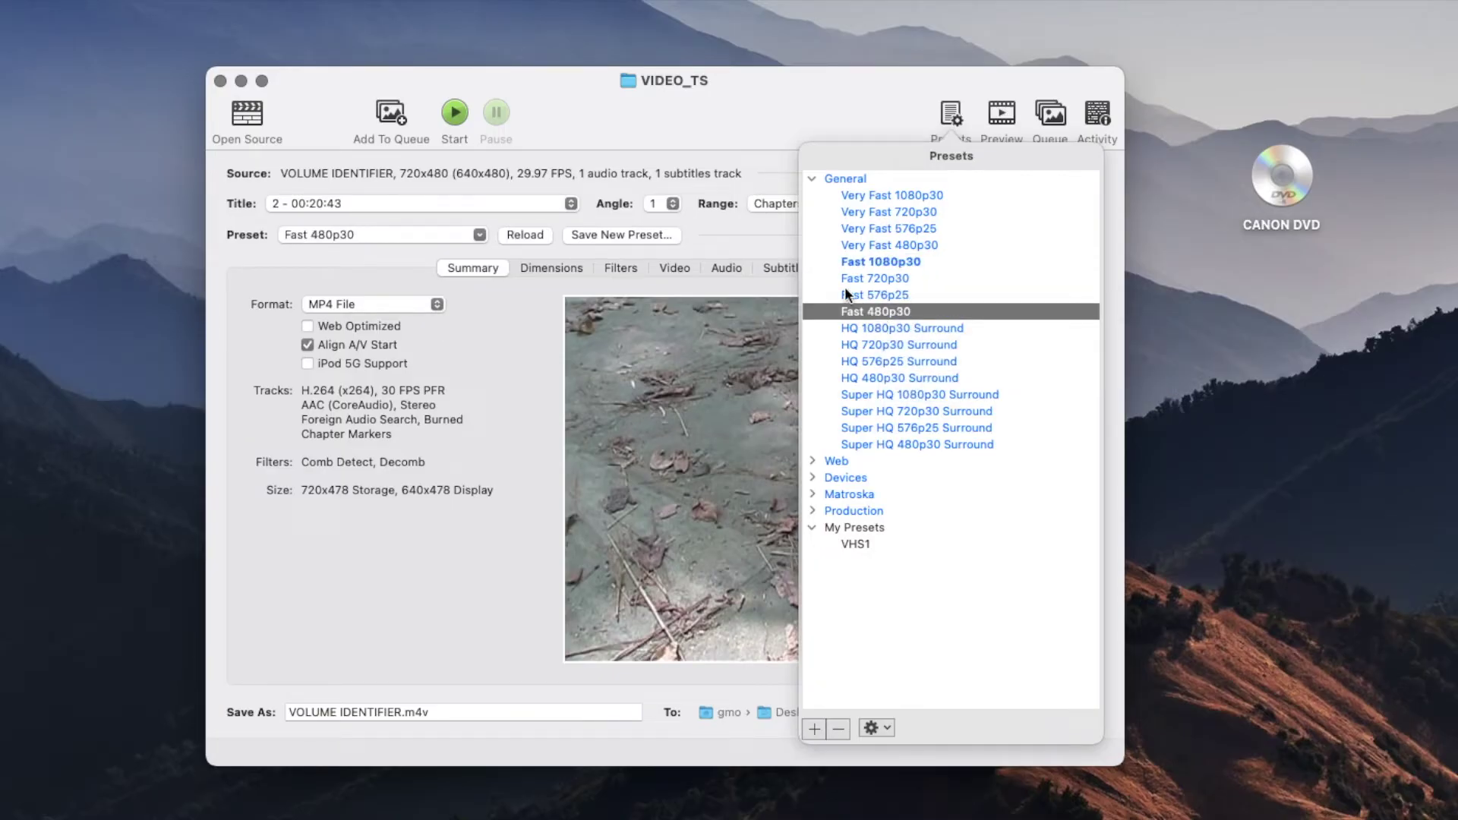
left_click(949, 122)
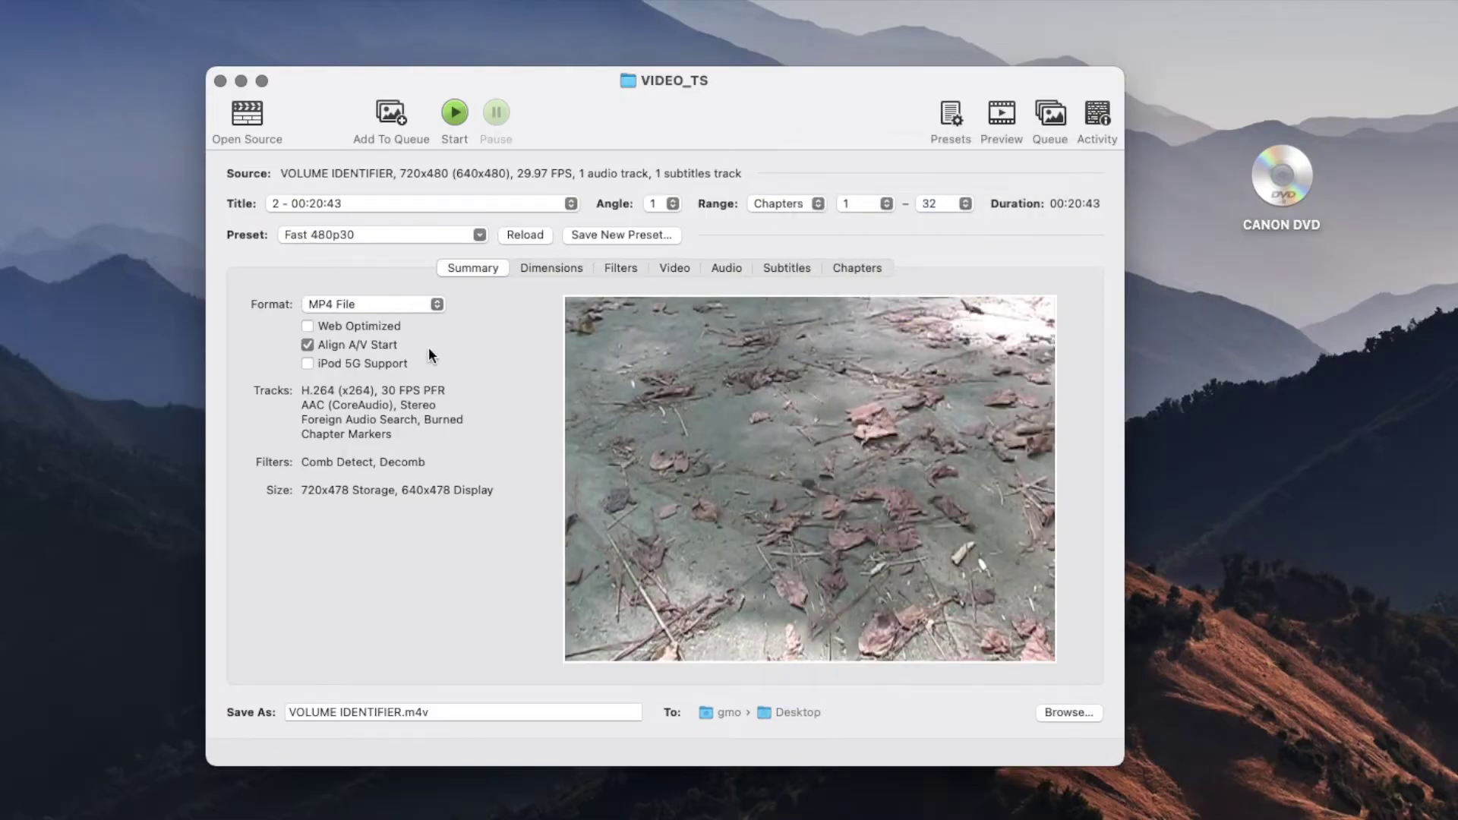
Replace VOLUME IDENTIFIER in the output name with test_footage, keeping the .m4v extension
left_click(378, 714)
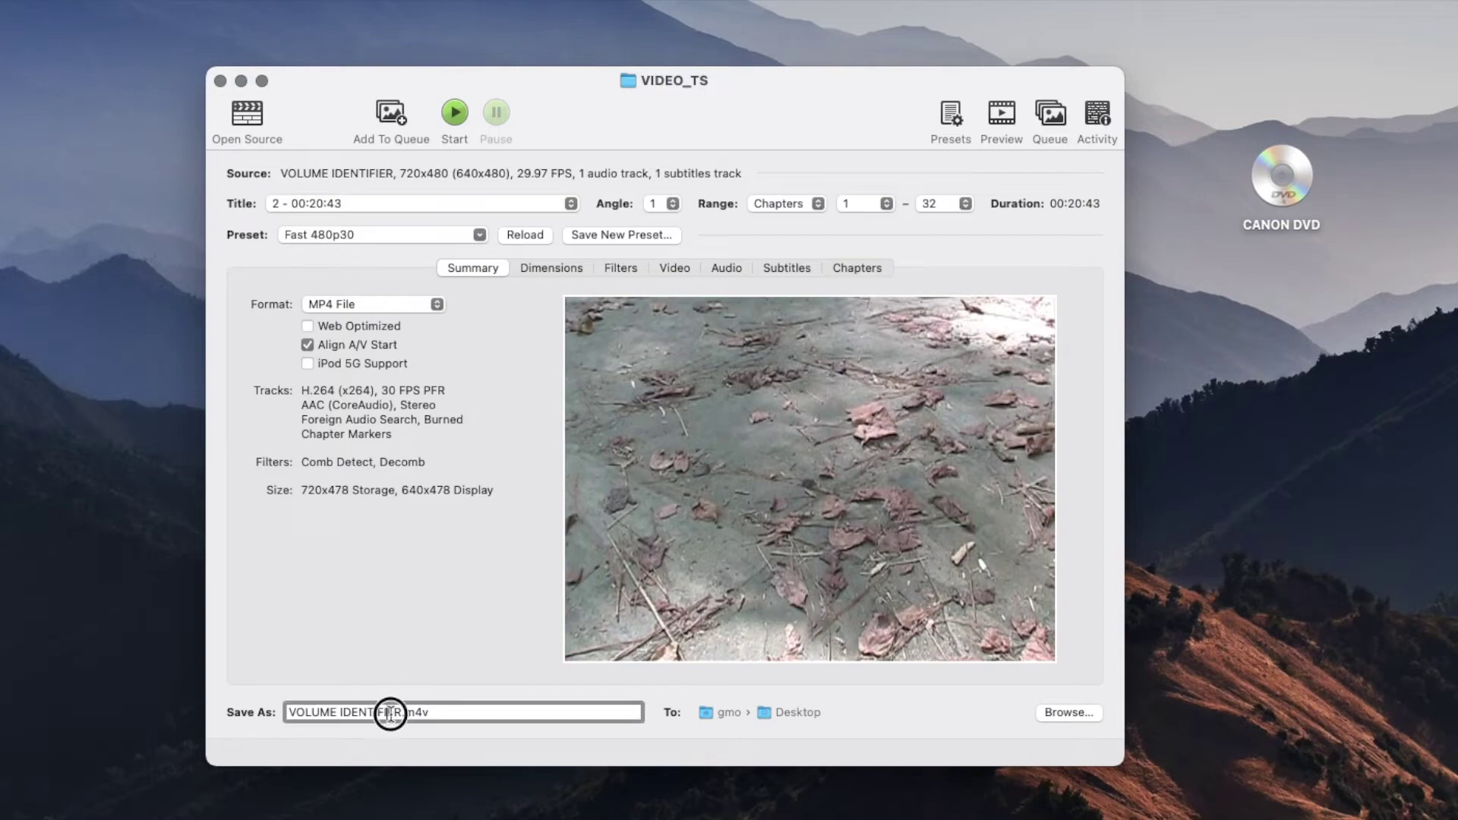
left_click_drag(401, 714, 266, 708)
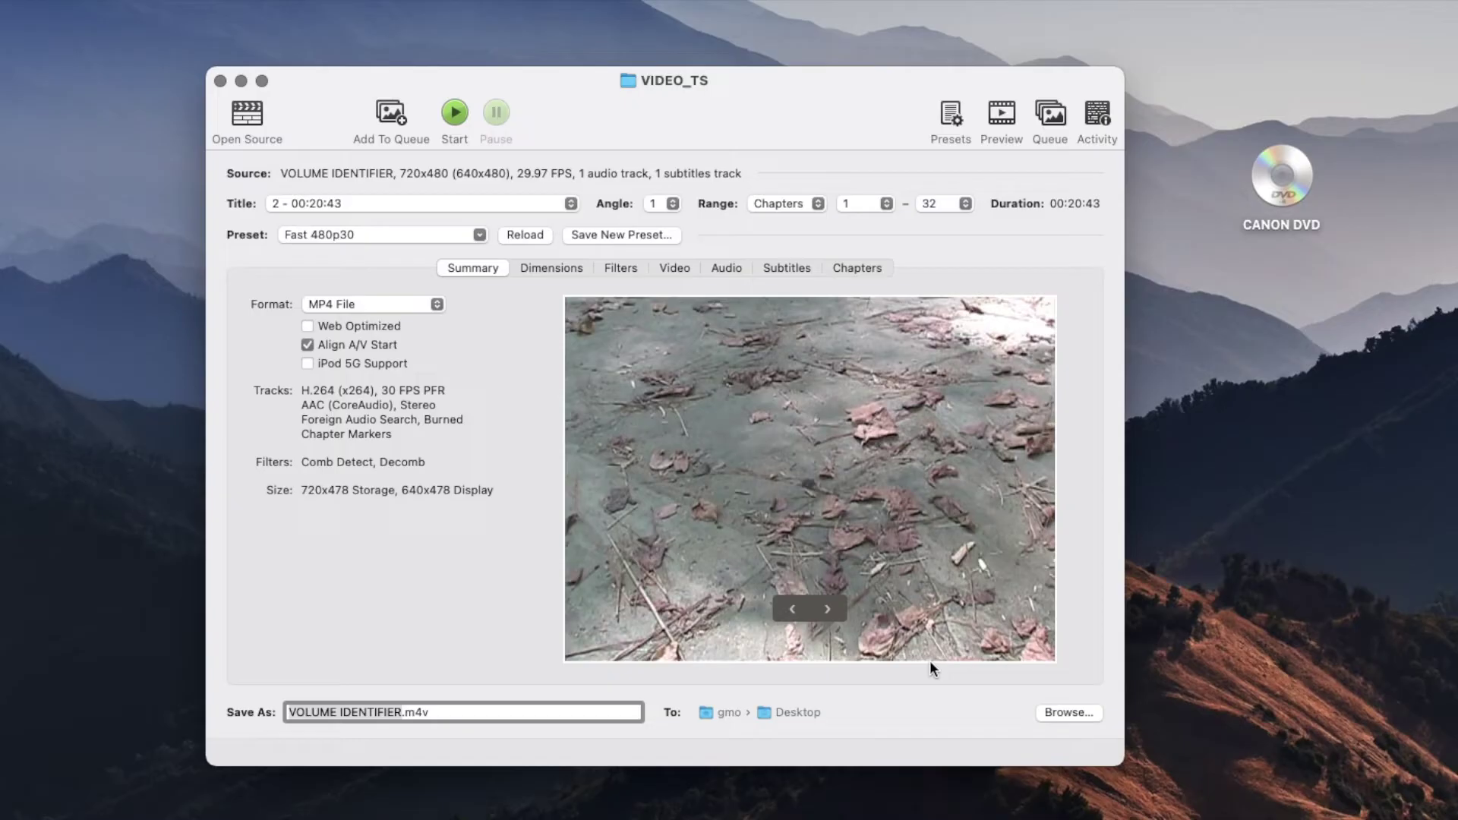
type("test_foot")
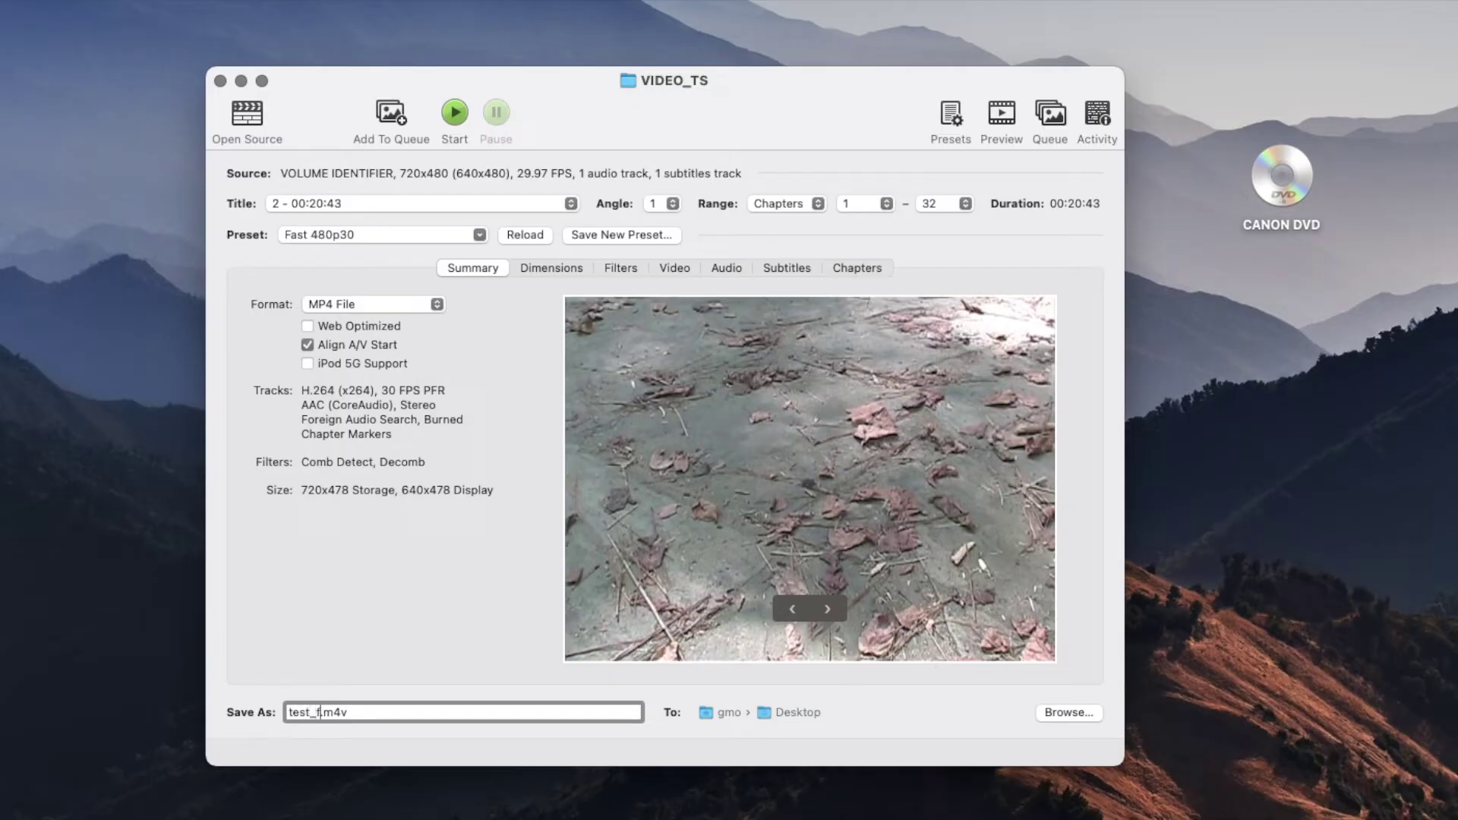
type("age")
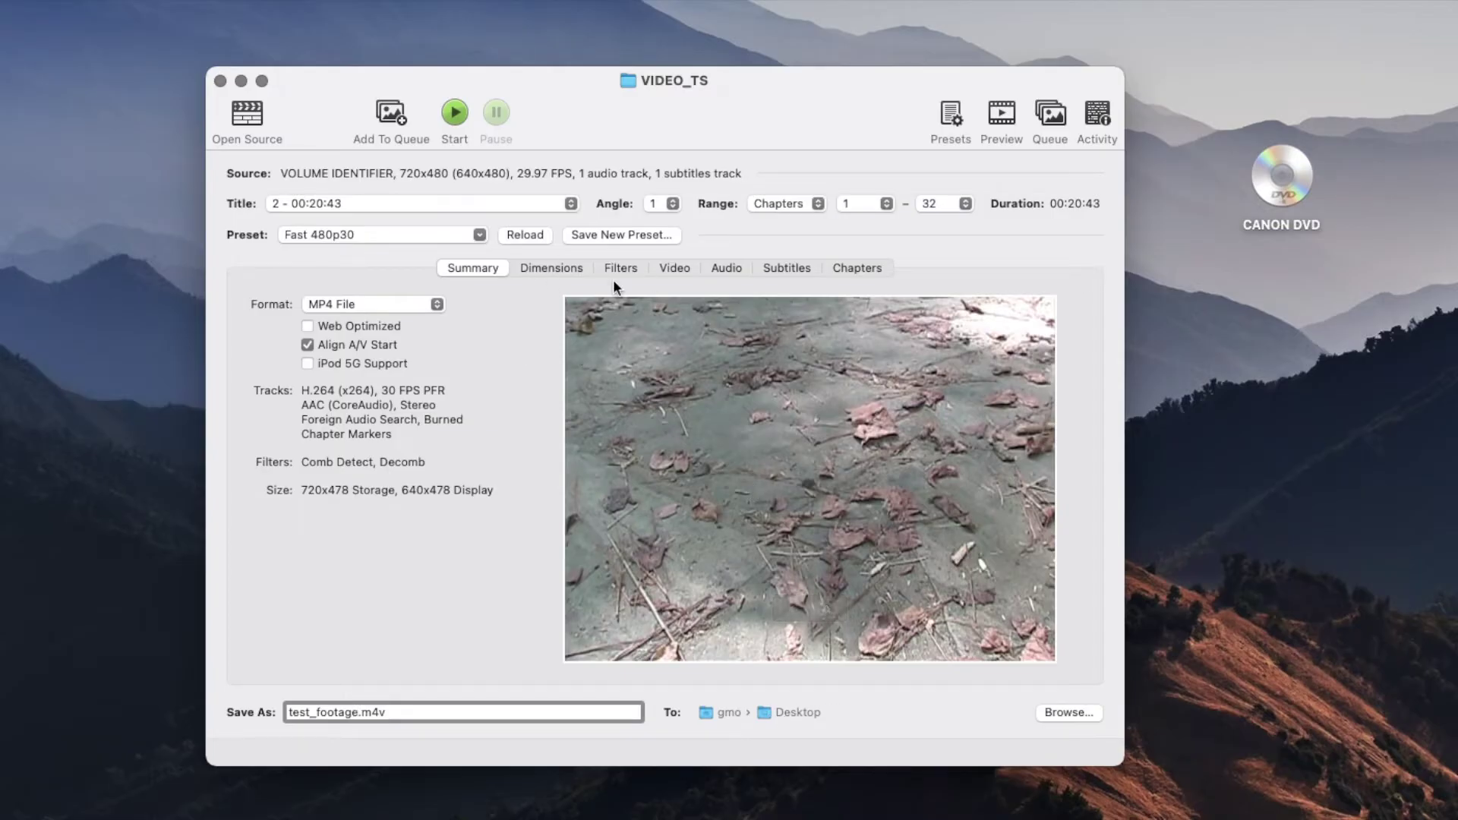
left_click(560, 268)
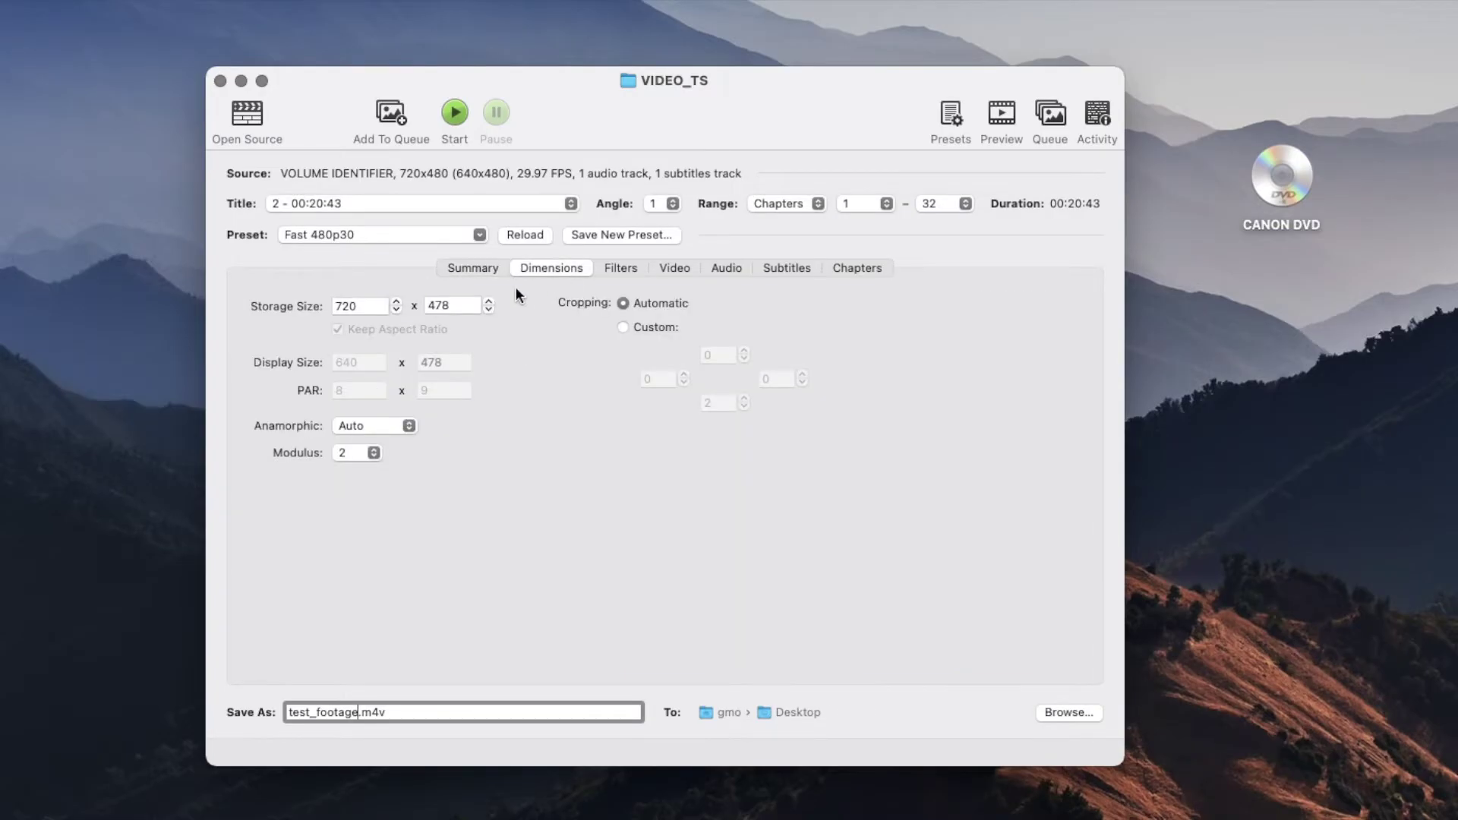
left_click(620, 268)
left_click(678, 269)
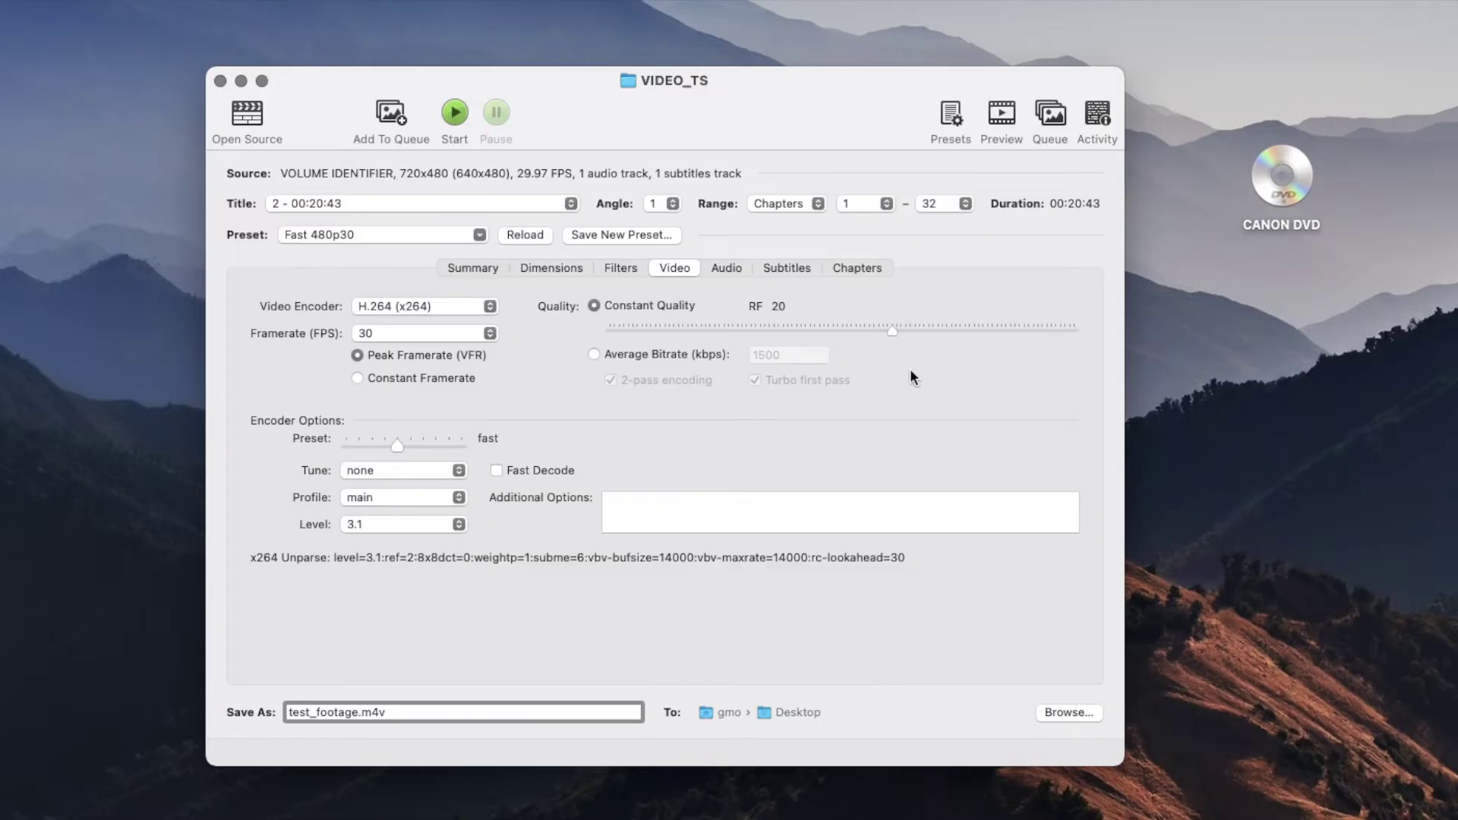
left_click(718, 268)
left_click(787, 269)
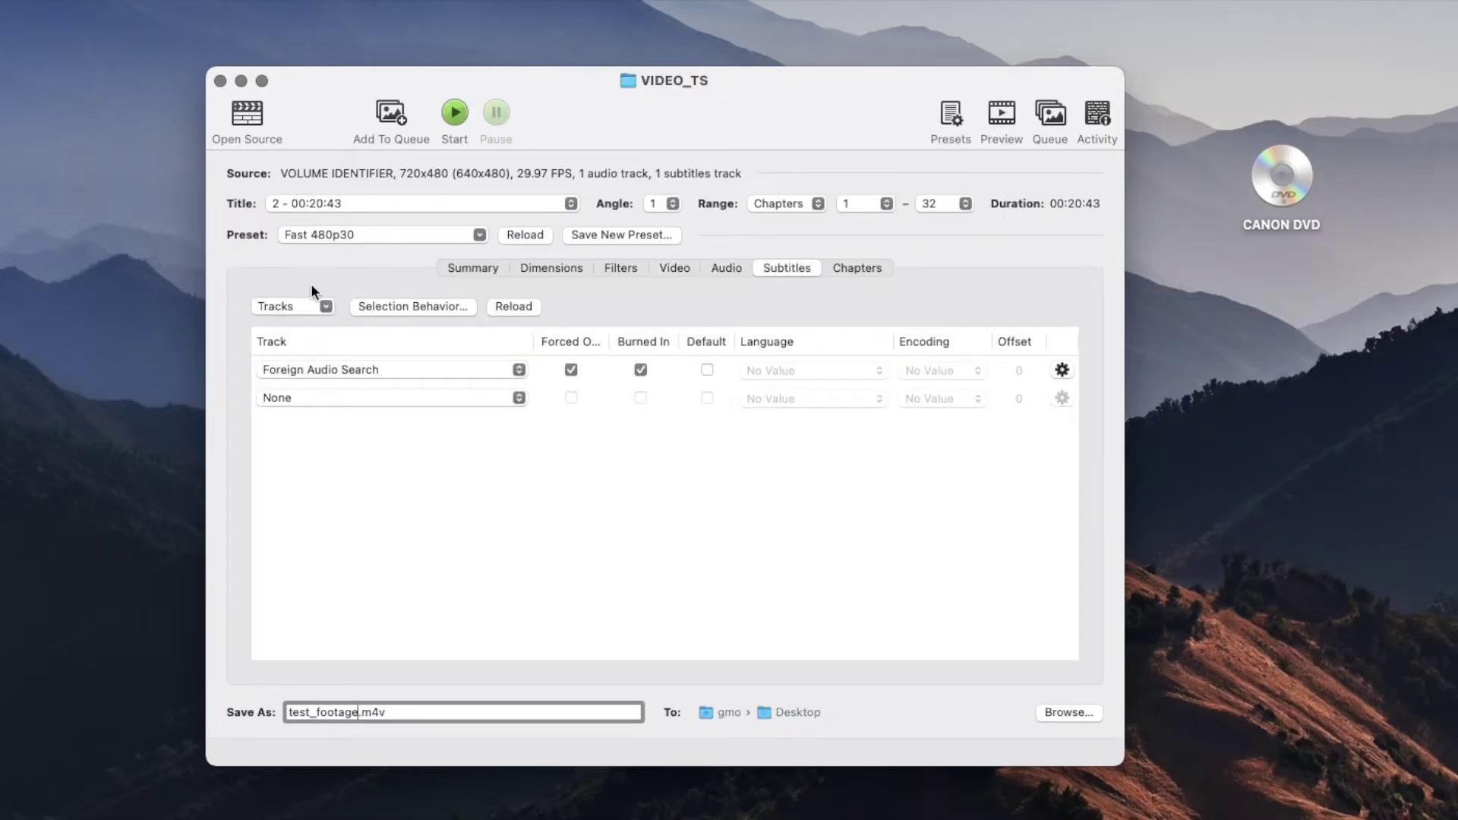
left_click(454, 268)
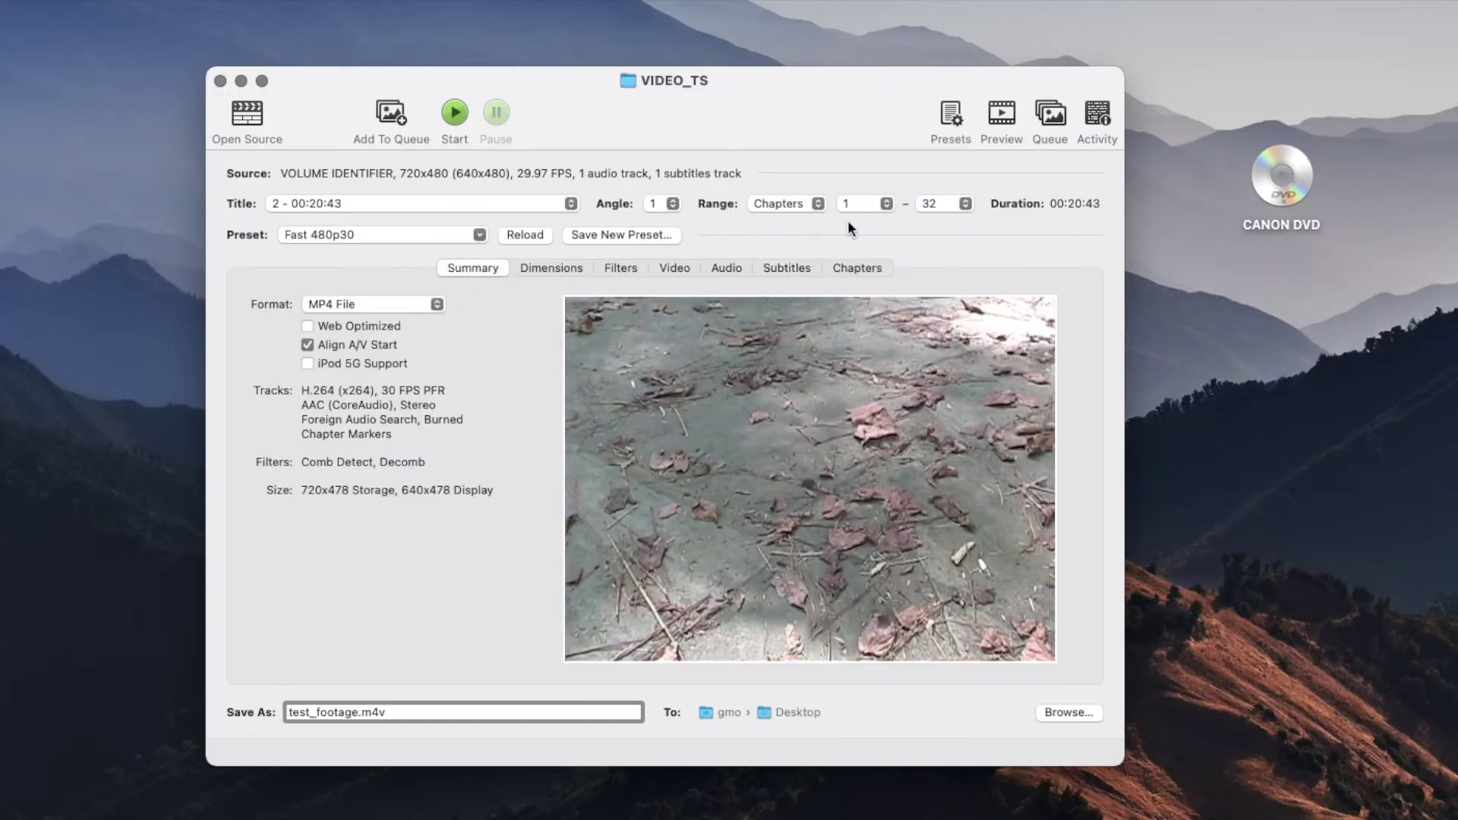
mouse_move(1066, 499)
mouse_move(627, 463)
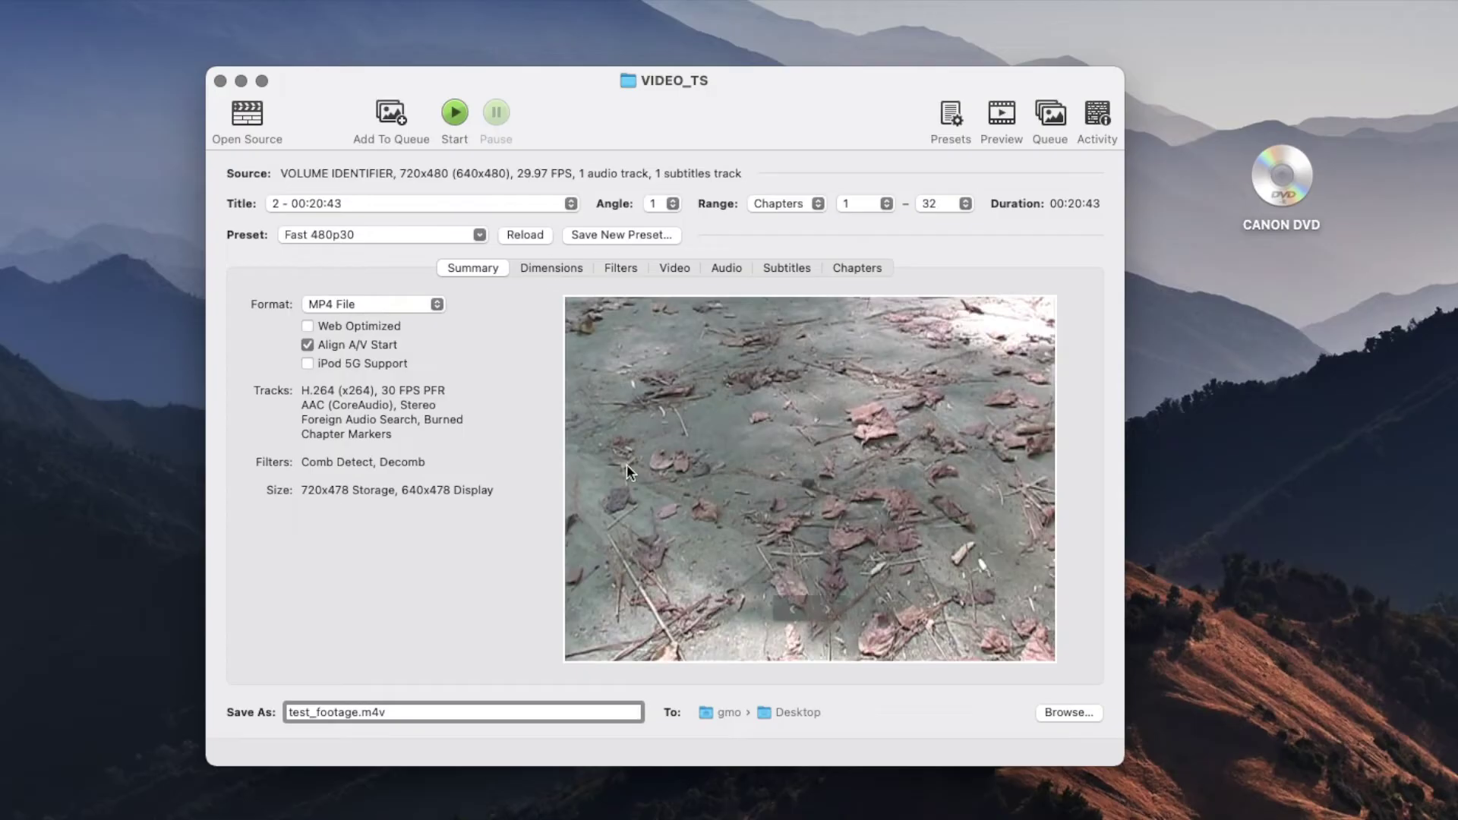
left_click(458, 113)
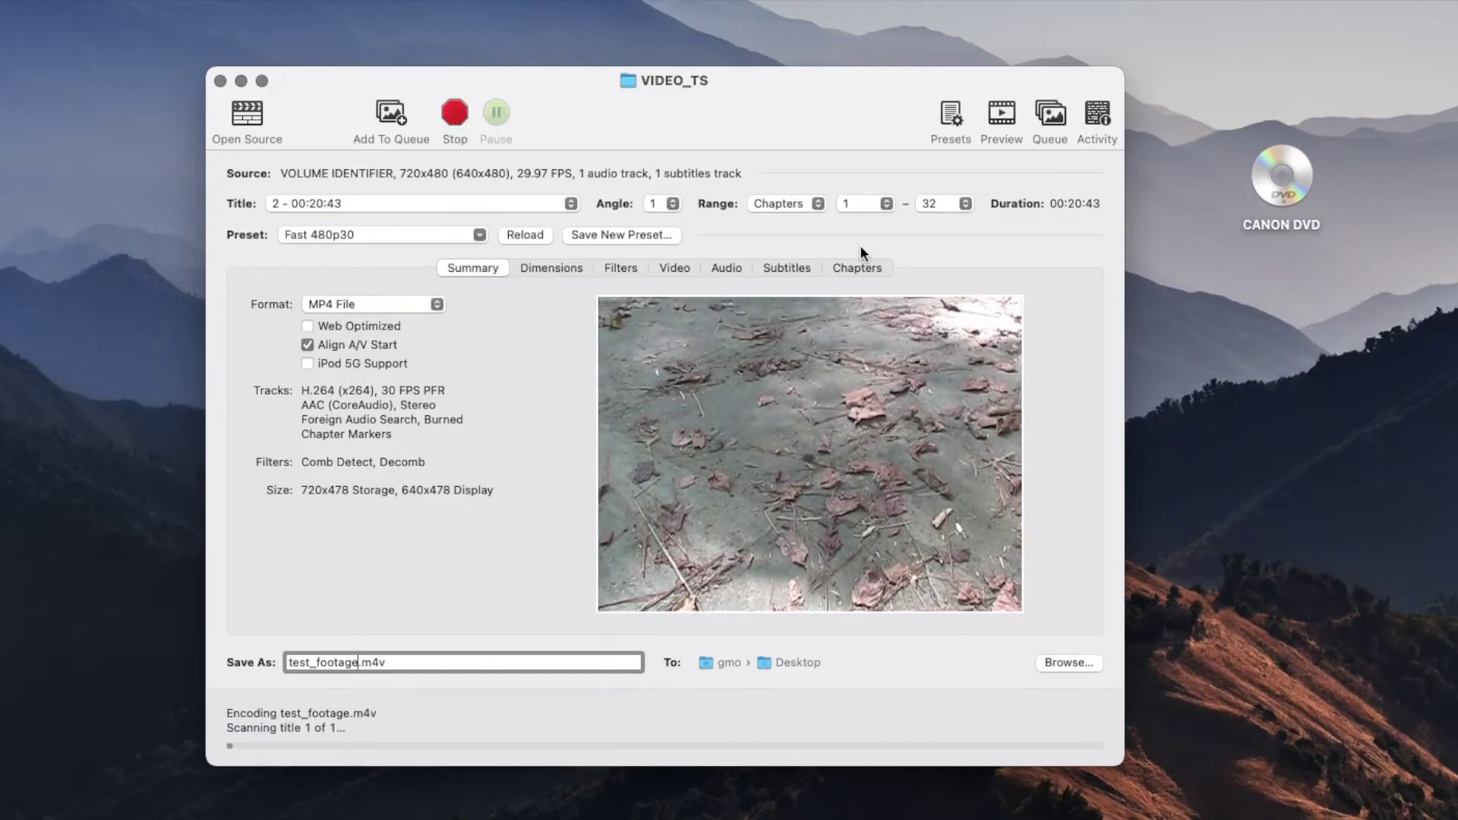
Encode the title to test_footage.m4v, then place its Desktop icon under CANON DVD
mouse_move(808, 363)
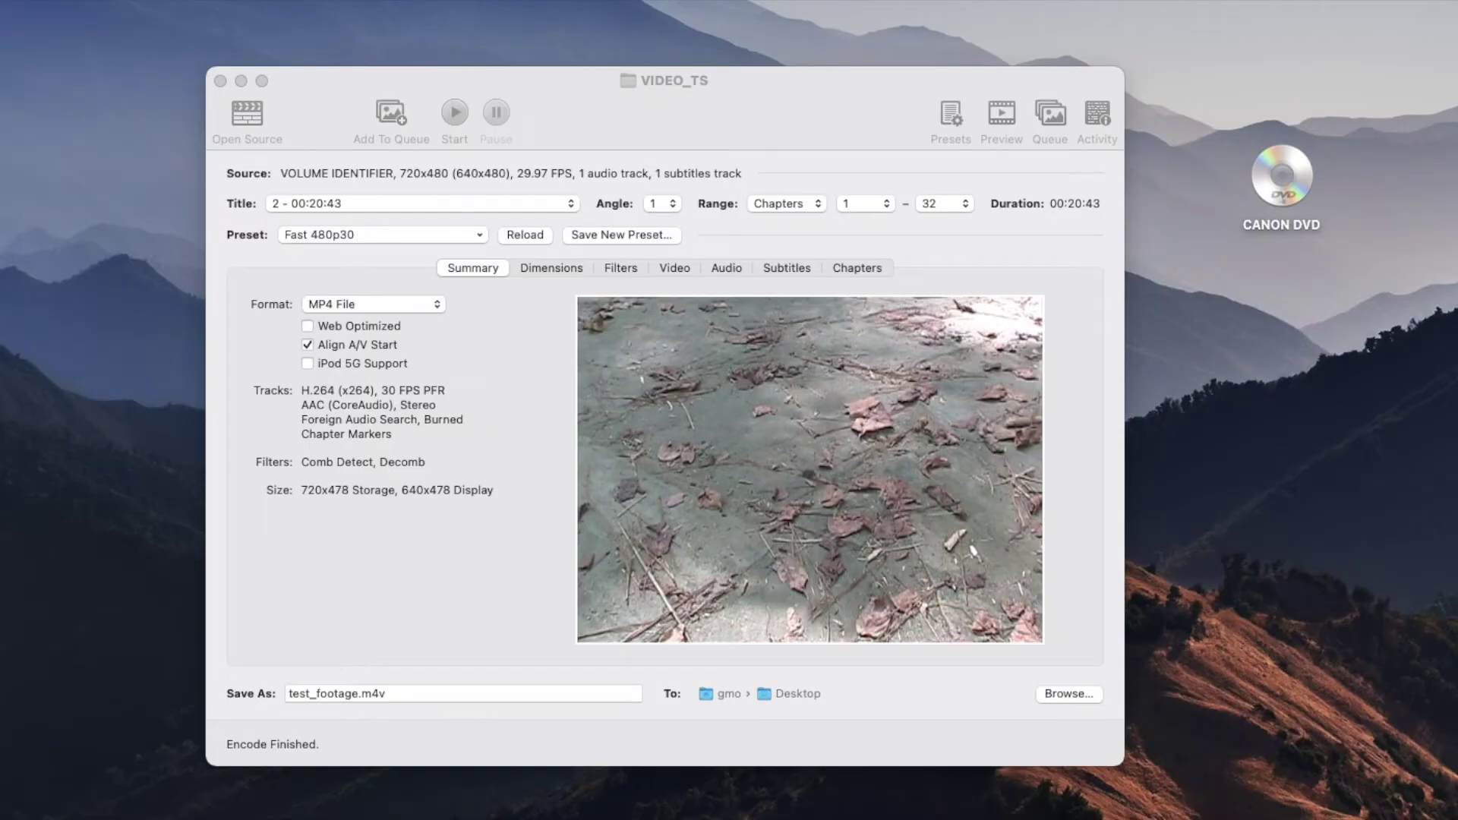
left_click_drag(1363, 304, 1268, 330)
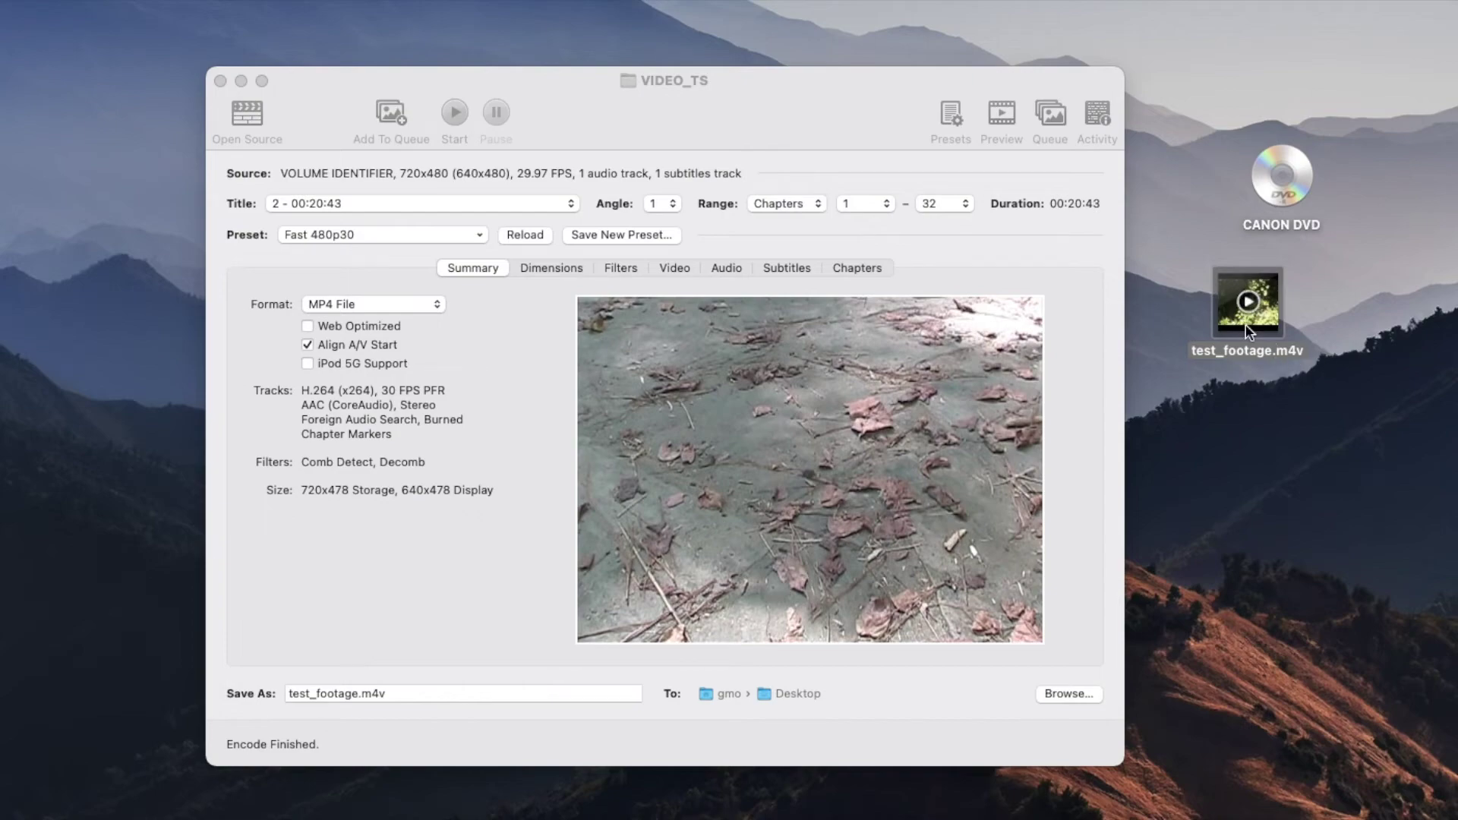
Preview test_footage.m4v inline, then open it in the video player from its context menu
mouse_move(1273, 304)
right_click(1236, 331)
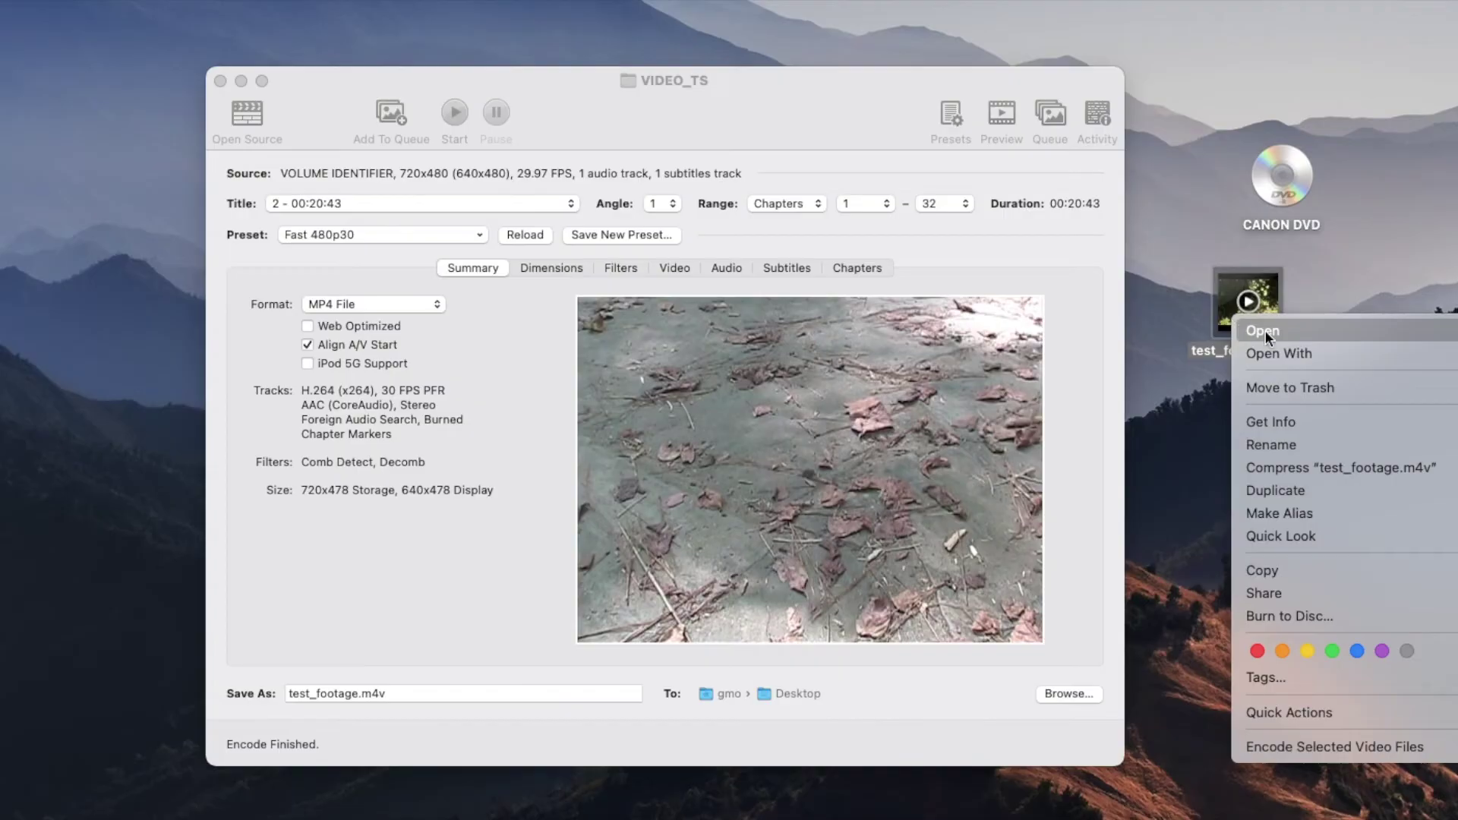
left_click(1215, 249)
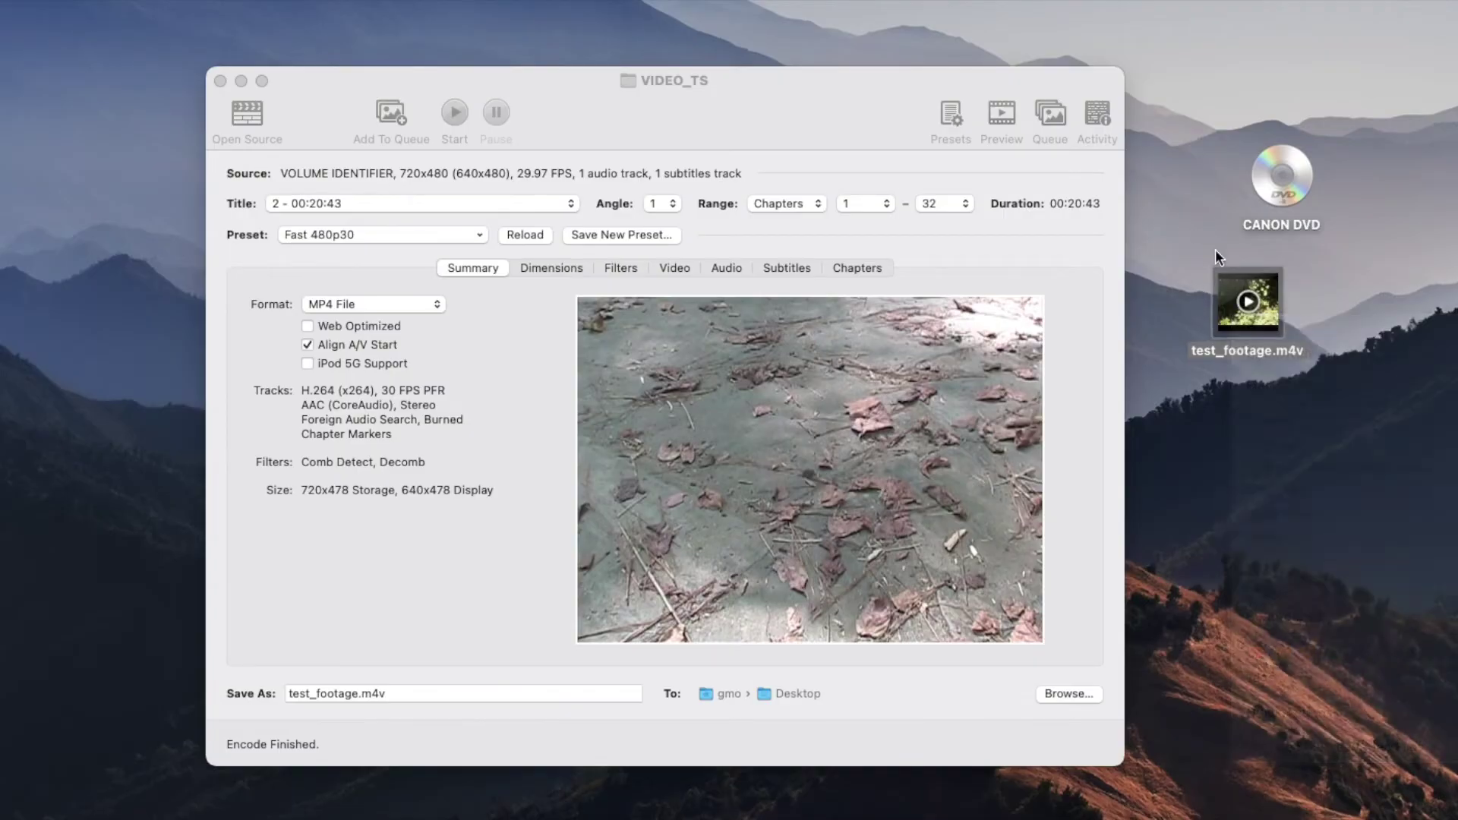
left_click(1248, 301)
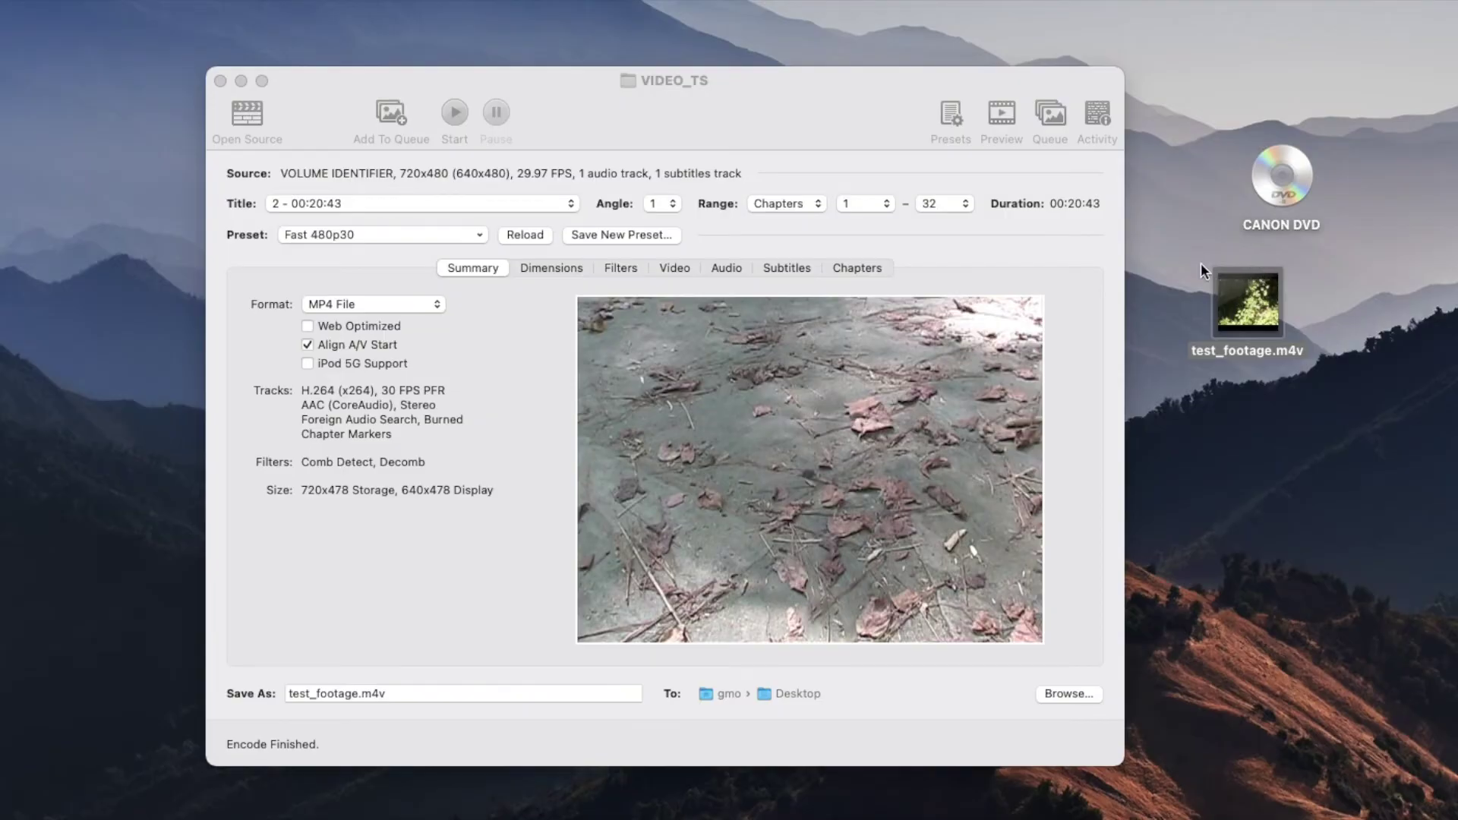
right_click(1232, 280)
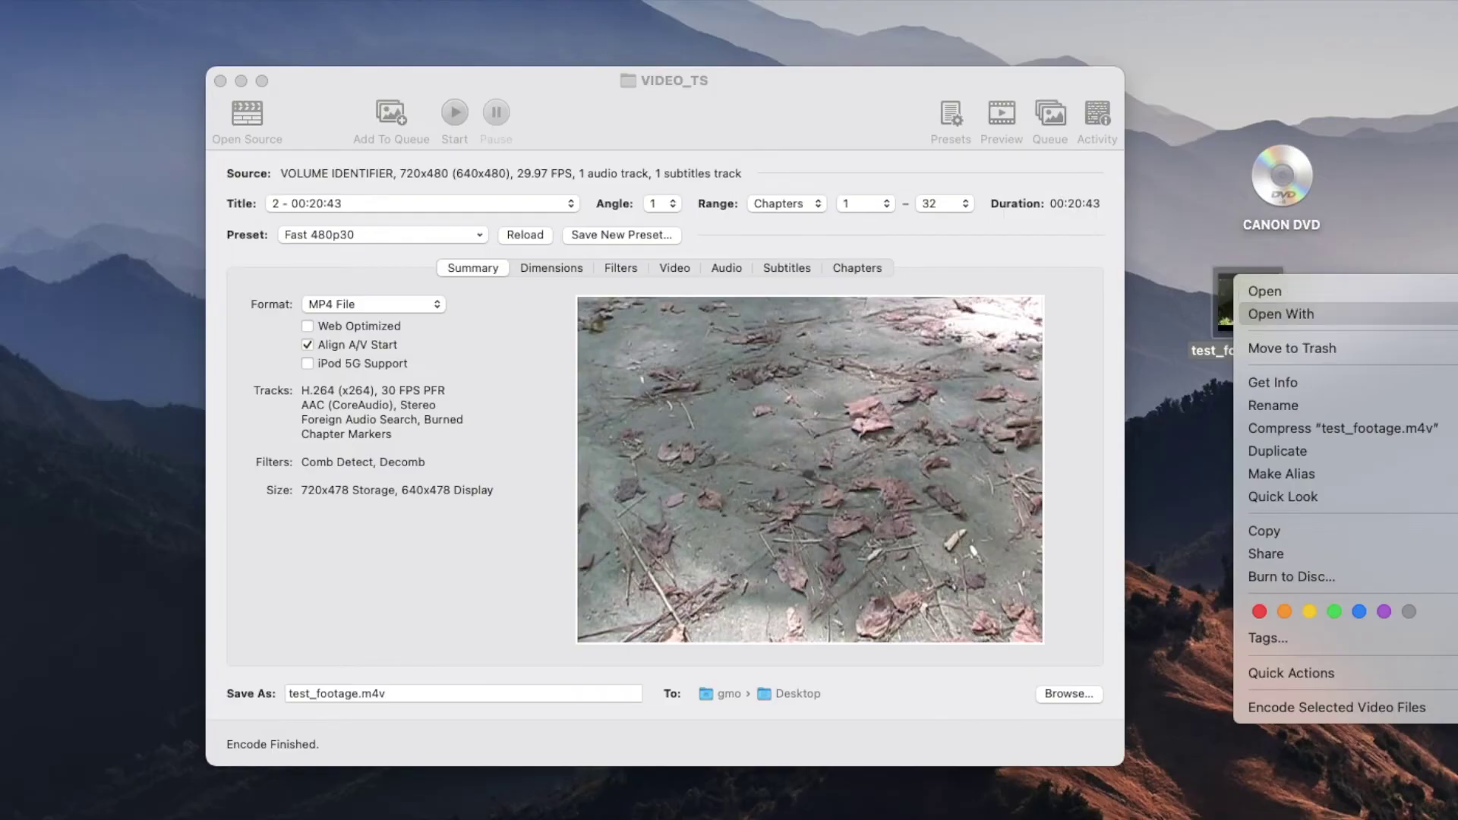
left_click(1454, 314)
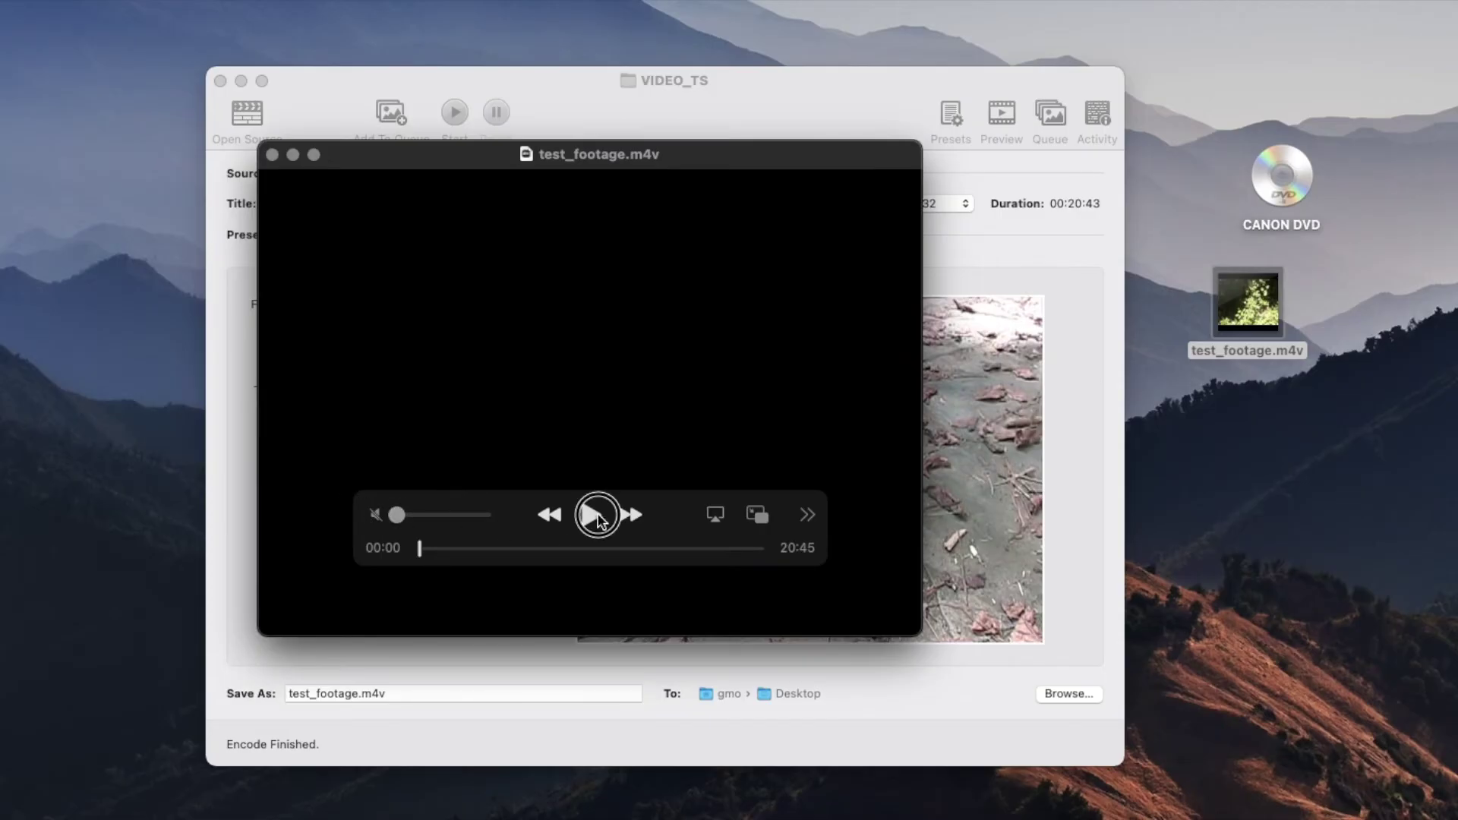
Play test_footage.m4v and jump ahead to about 02:23, 06:29 and 10:42
left_click(597, 515)
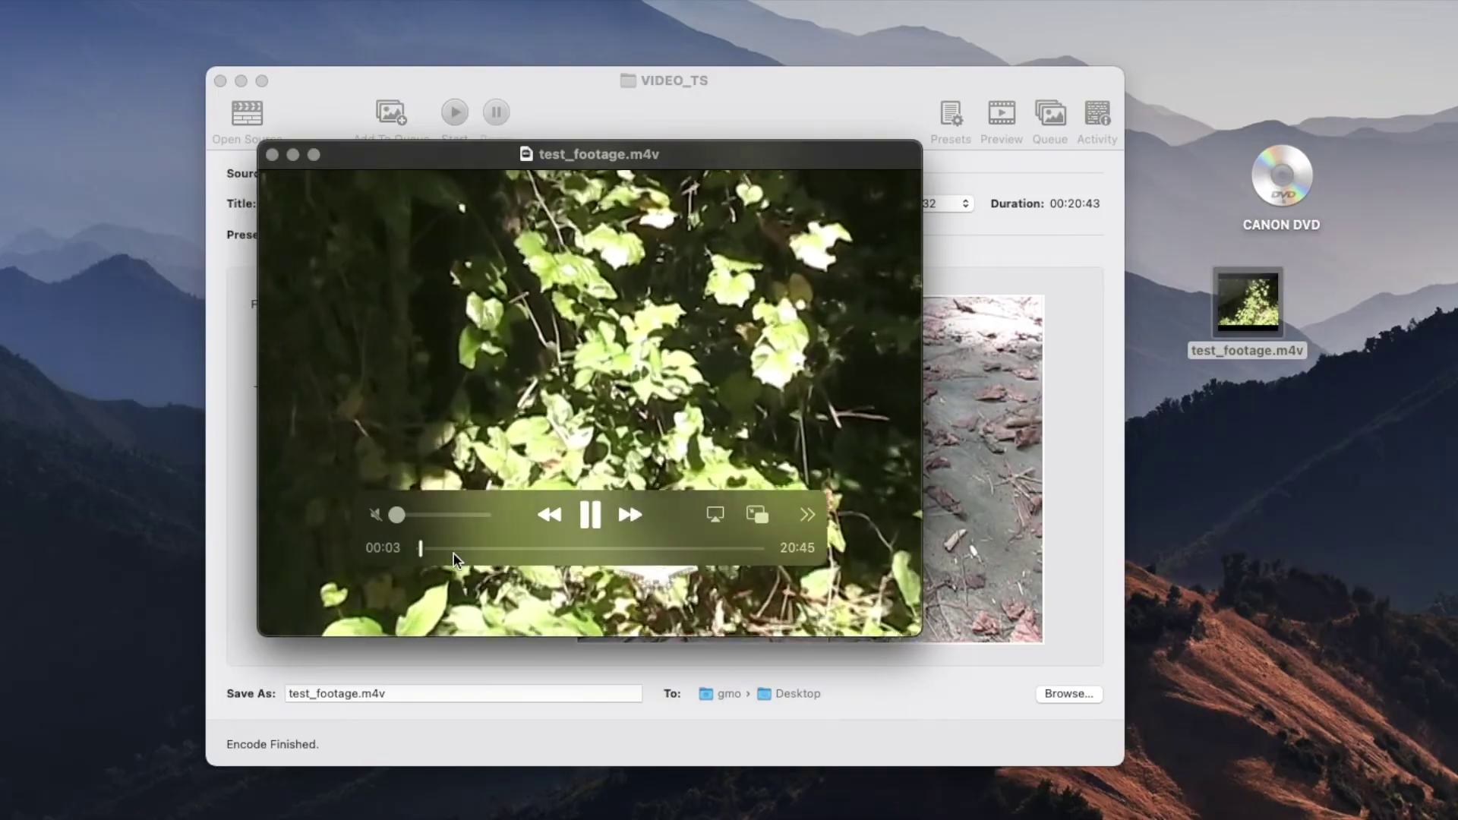
left_click(458, 548)
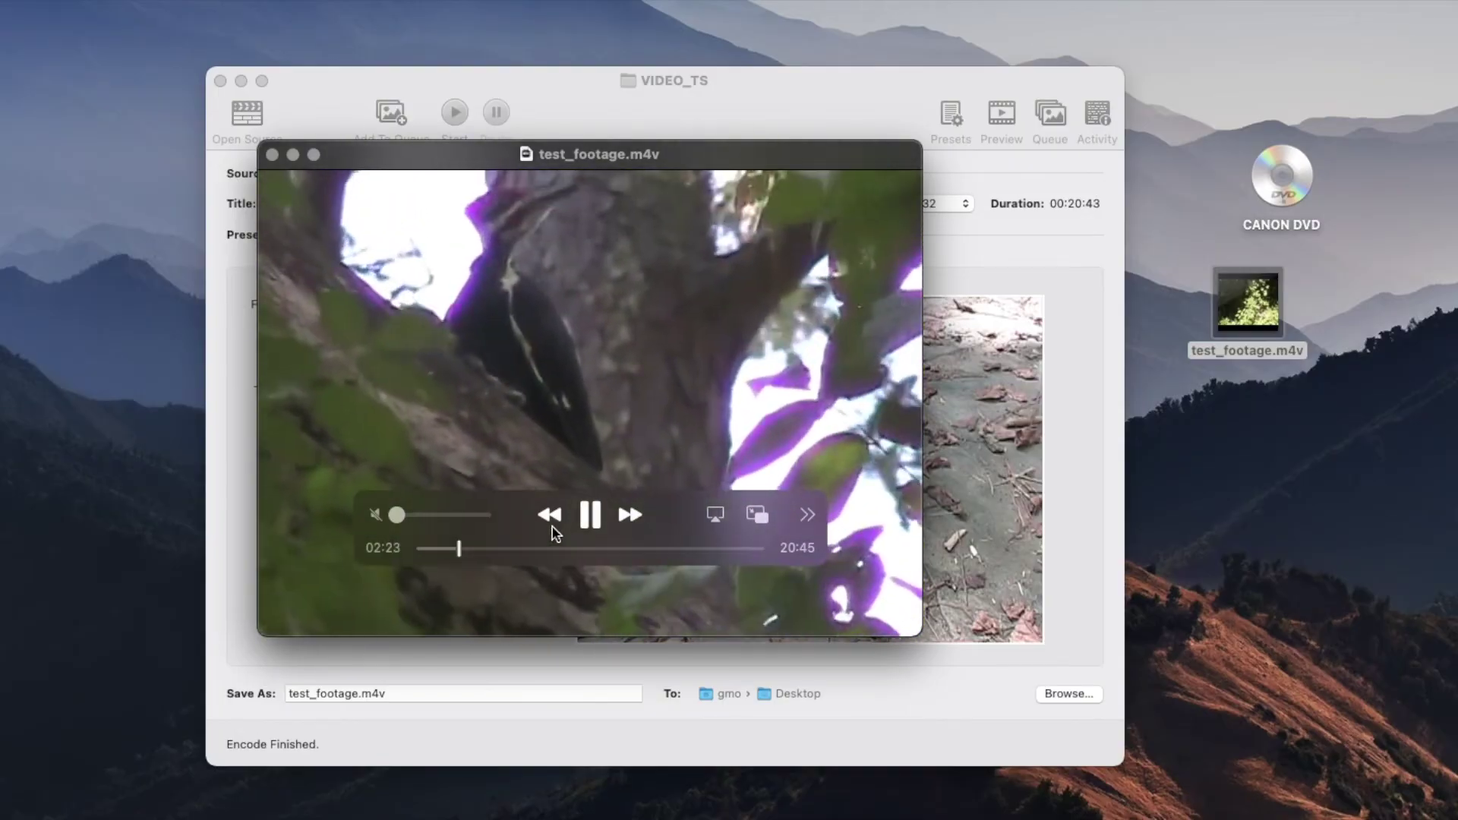
left_click(526, 548)
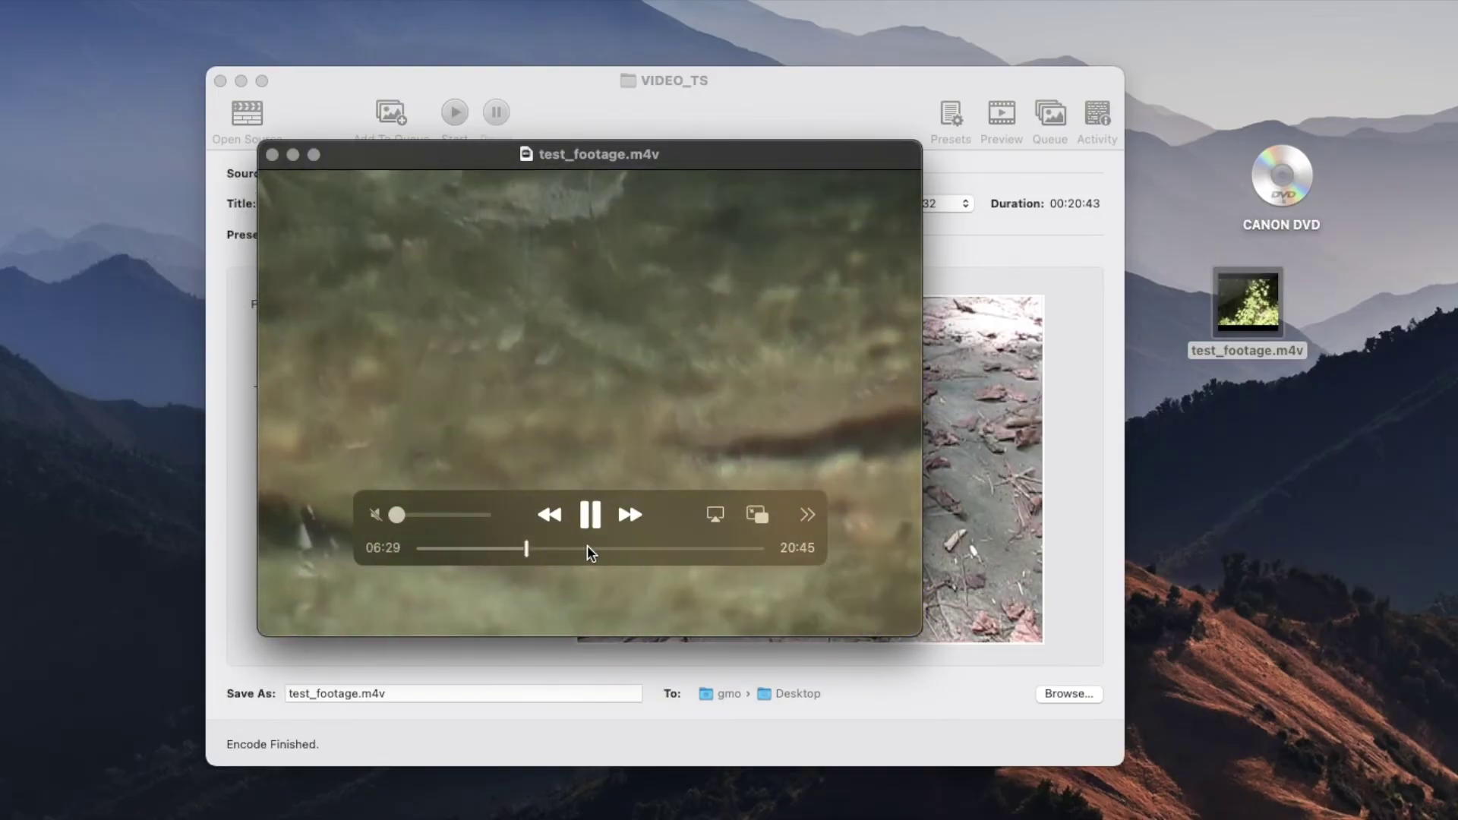
left_click(595, 548)
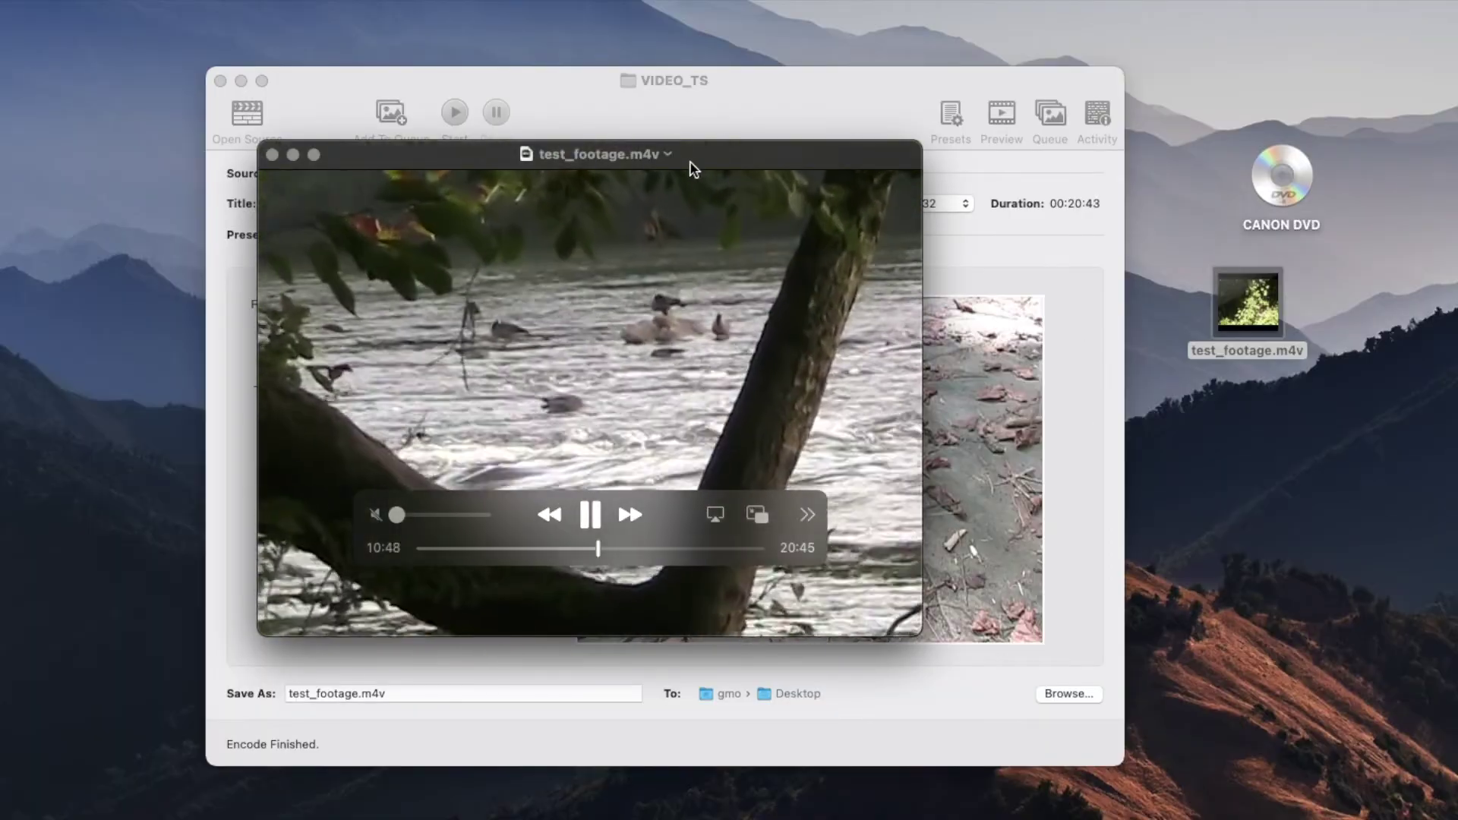
Move the player aside to check HandBrake's summary, then return the player to the front
left_click_drag(693, 168, 1093, 145)
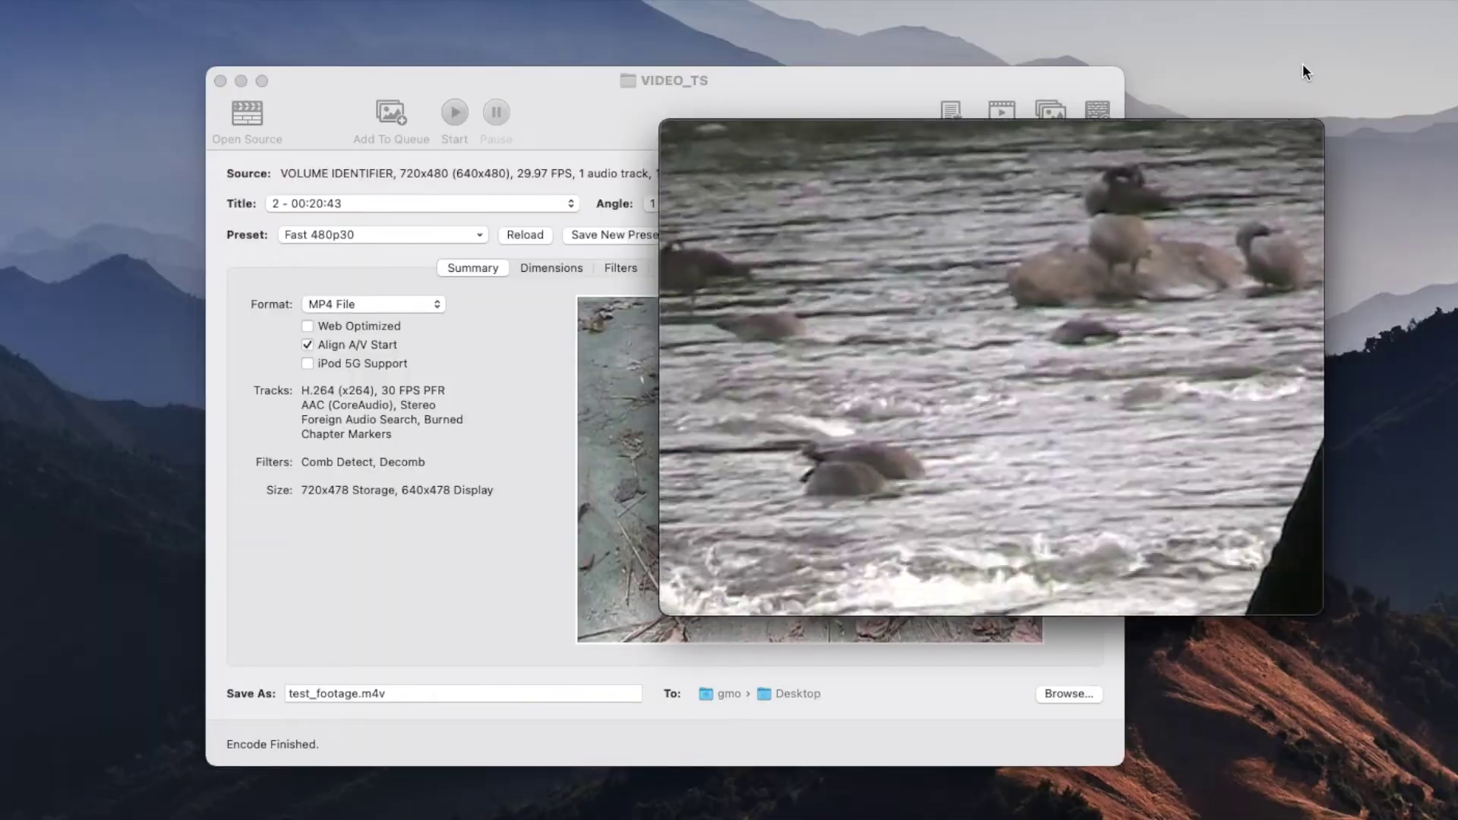
left_click(563, 101)
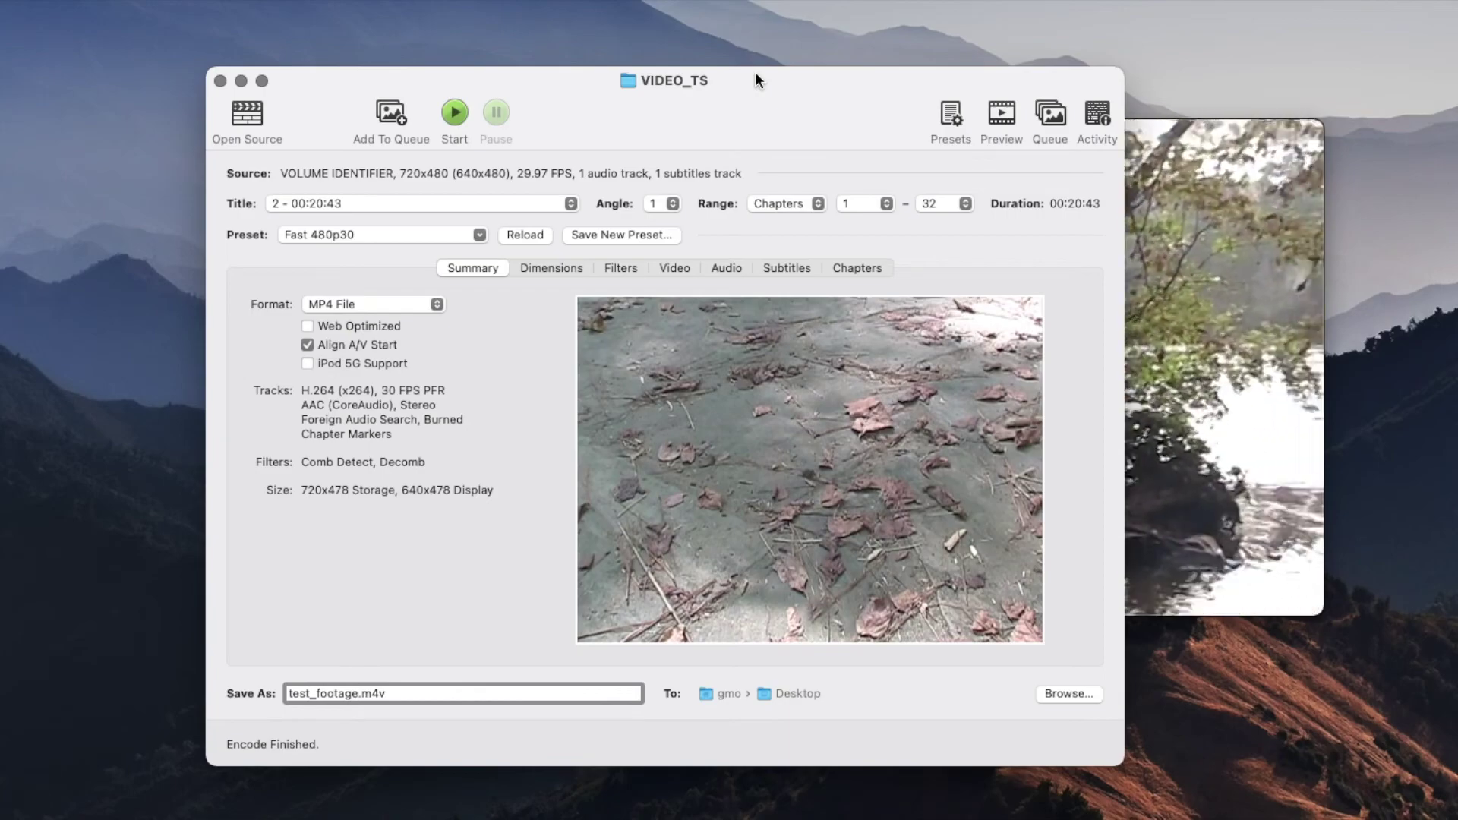
left_click(1219, 136)
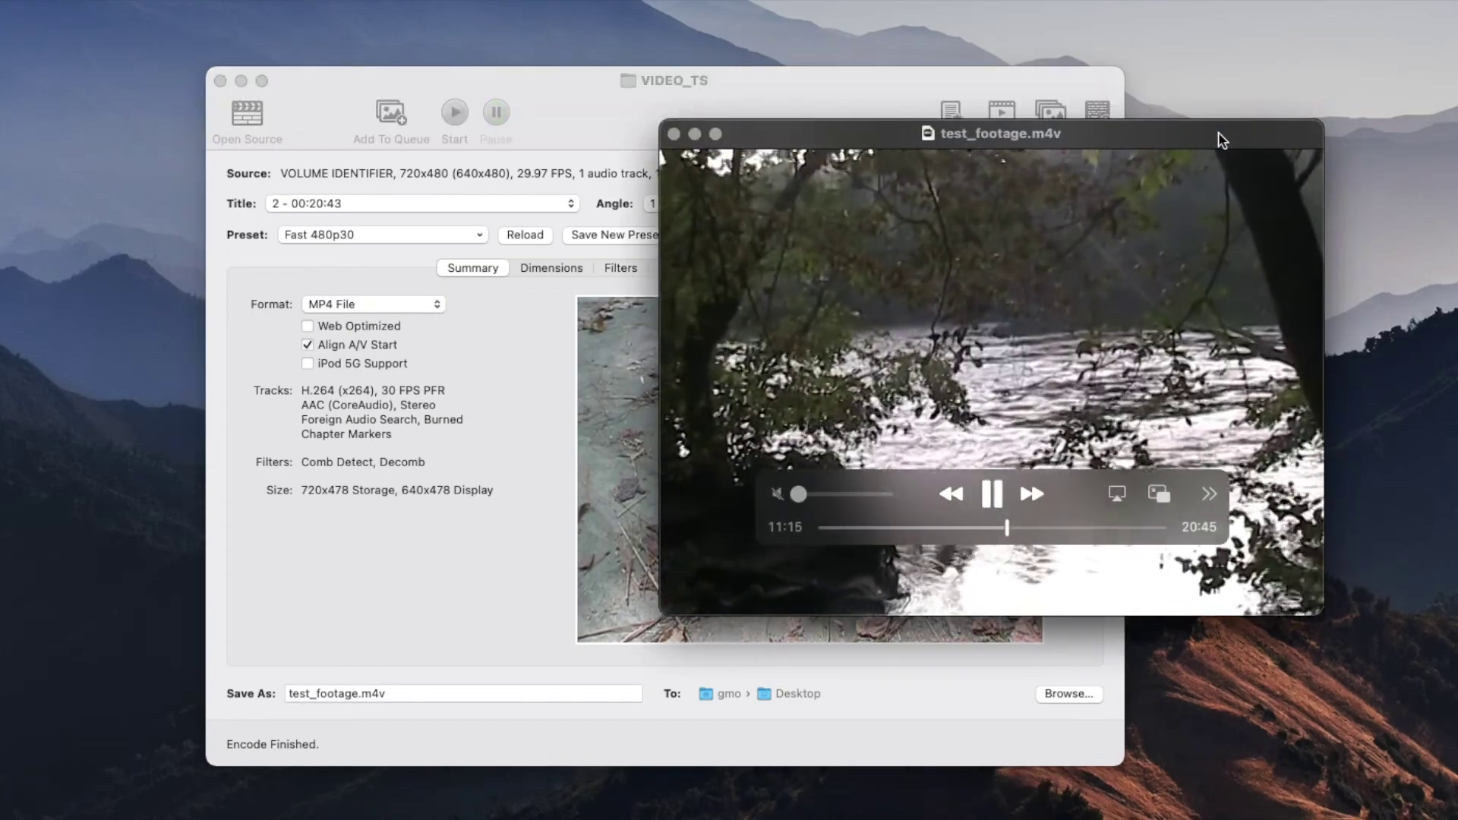